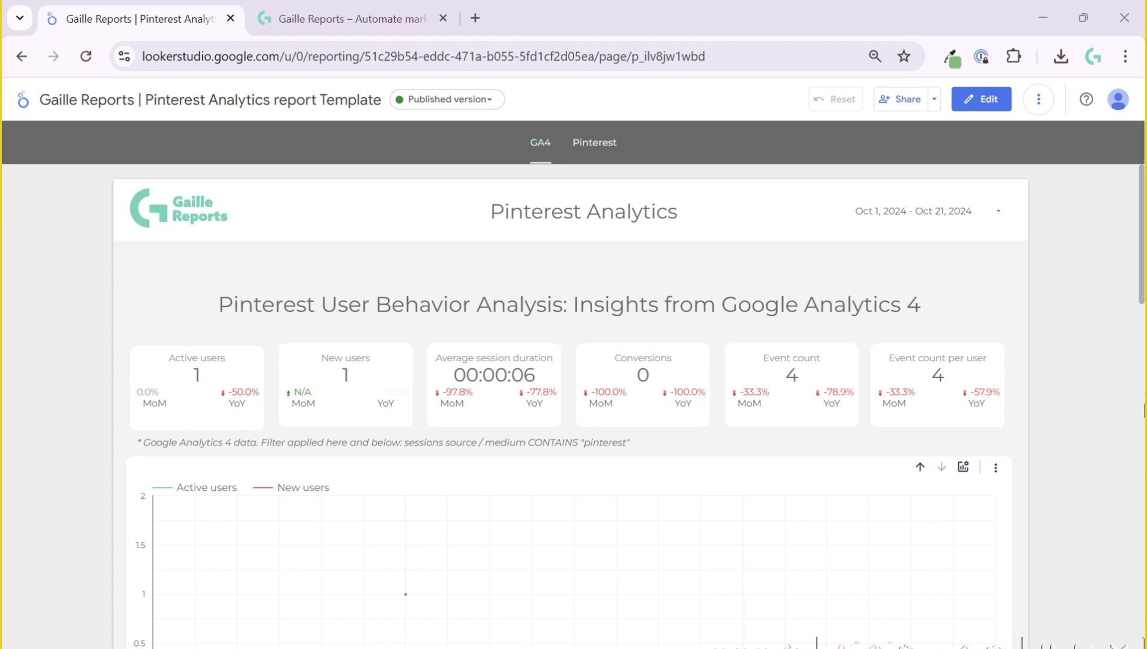
- Browse the Gaille Reports Looker Studio template store, which lists 26 report templates
{"action": "left_click", "coordinate": [311, 5]}
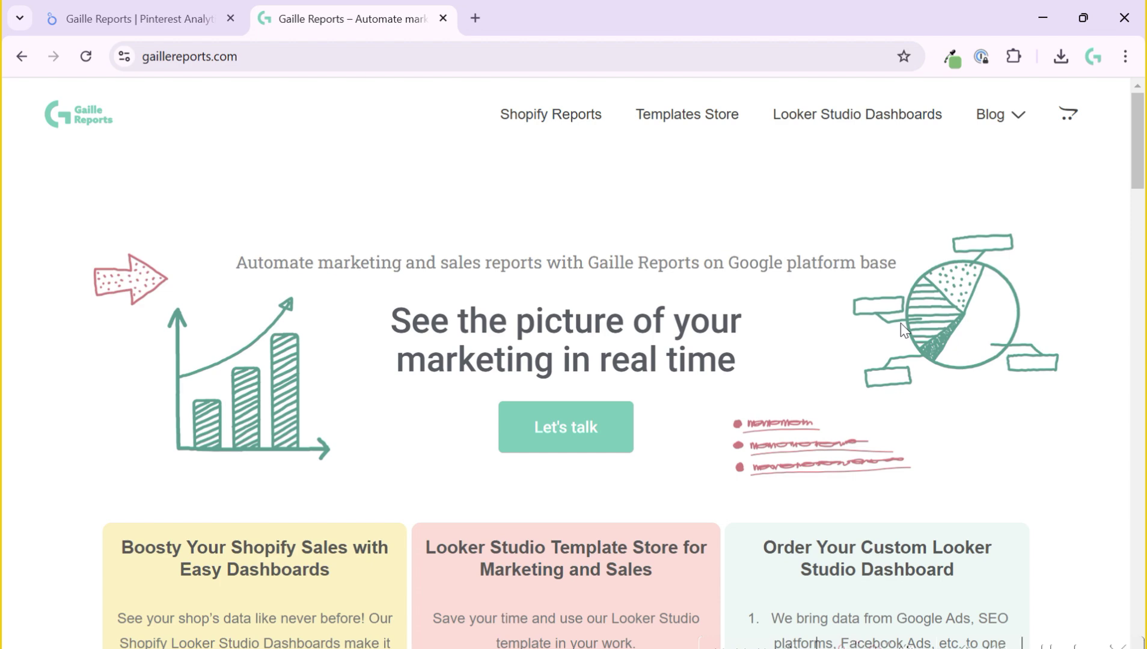
{"action": "left_click", "coordinate": [987, 116]}
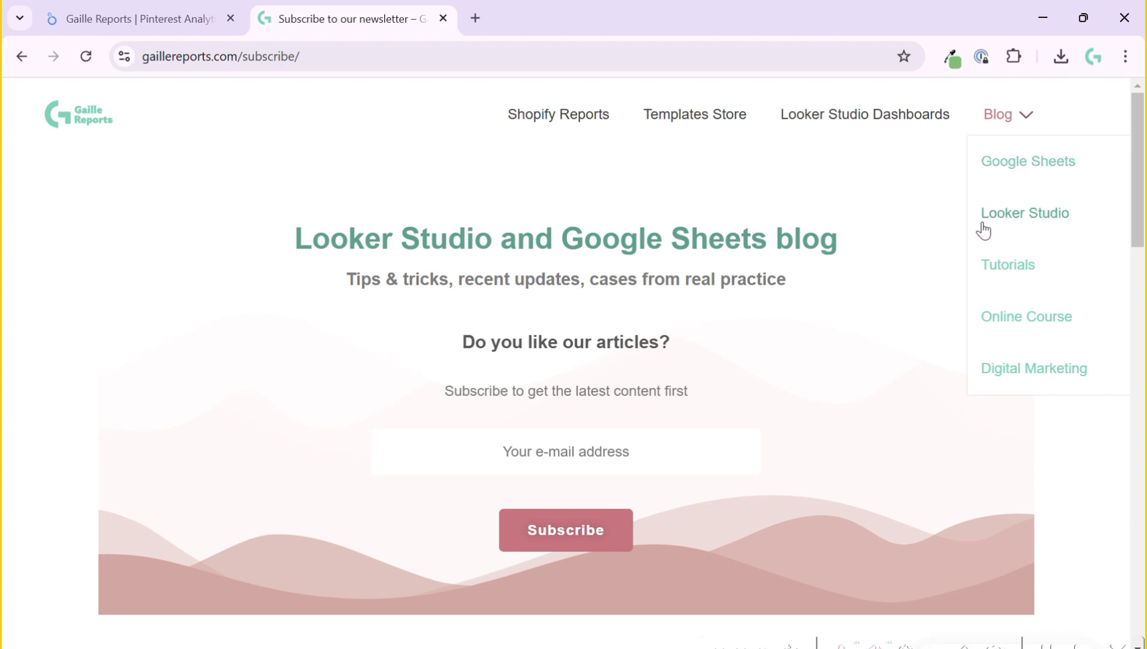
{"action": "left_click", "coordinate": [712, 118]}
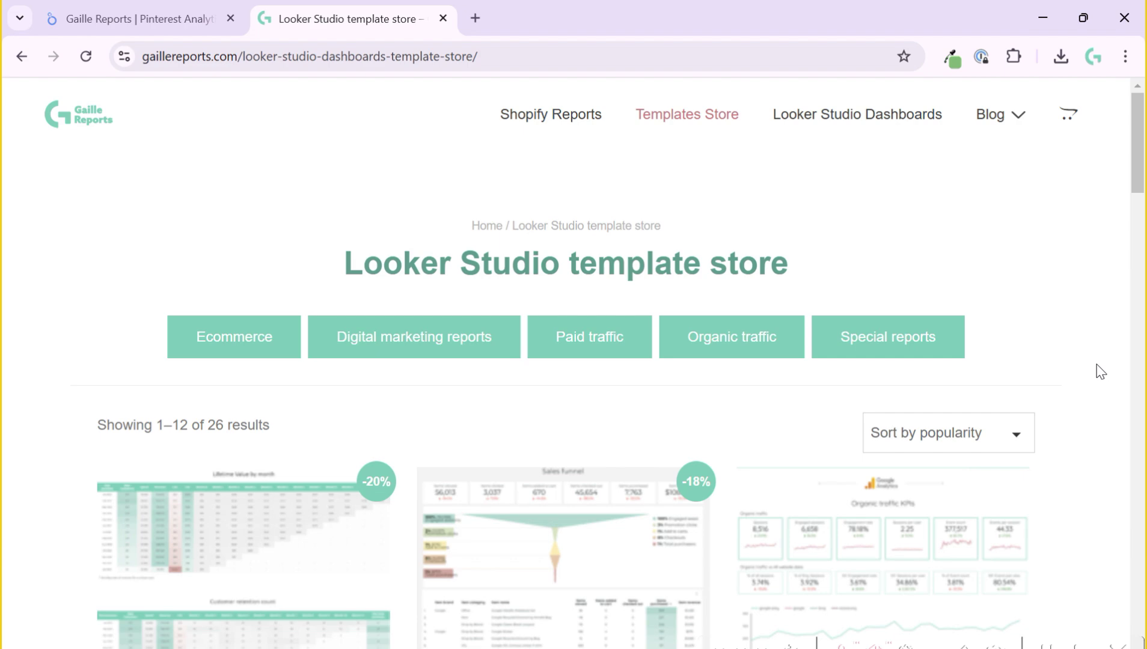
{"action": "scroll", "coordinate": [1100, 372], "scroll_direction": "down", "scroll_amount": 6}
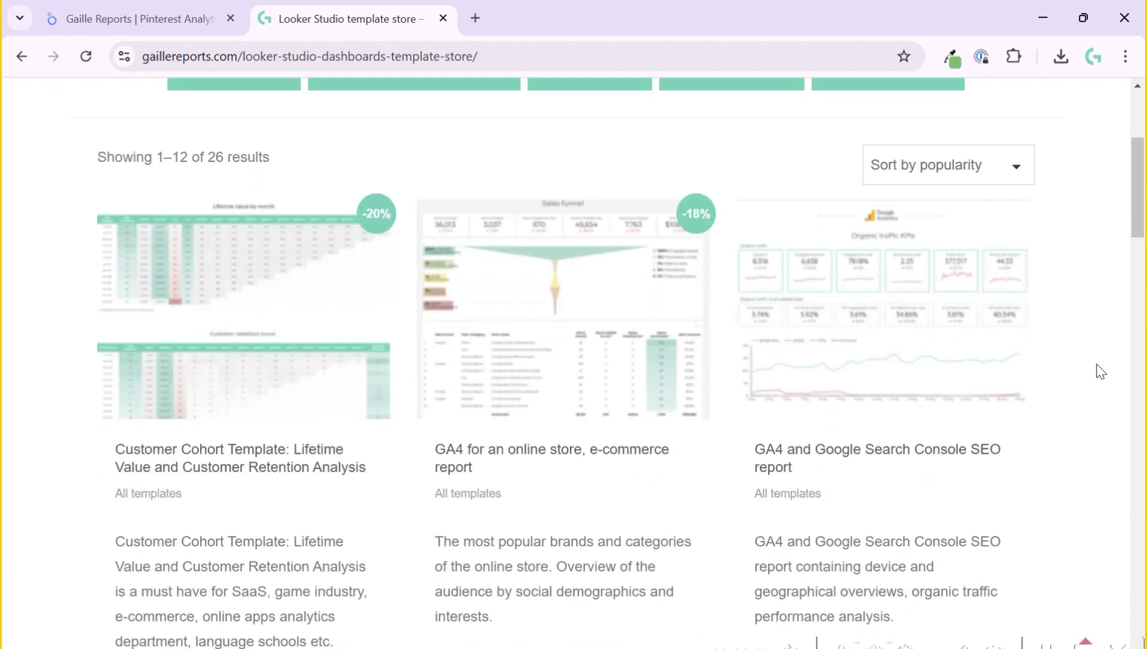
{"action": "scroll", "coordinate": [1100, 371], "scroll_direction": "up", "scroll_amount": 1}
{"action": "scroll", "coordinate": [1100, 371], "scroll_direction": "up", "scroll_amount": 5}
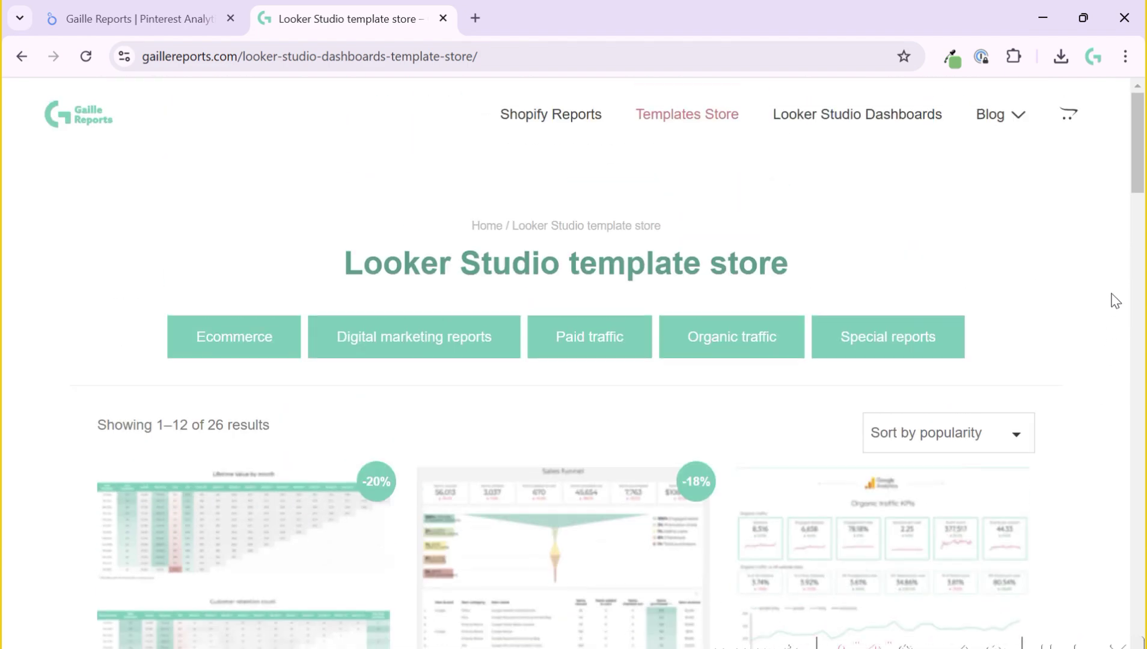
{"action": "left_click", "coordinate": [118, 21]}
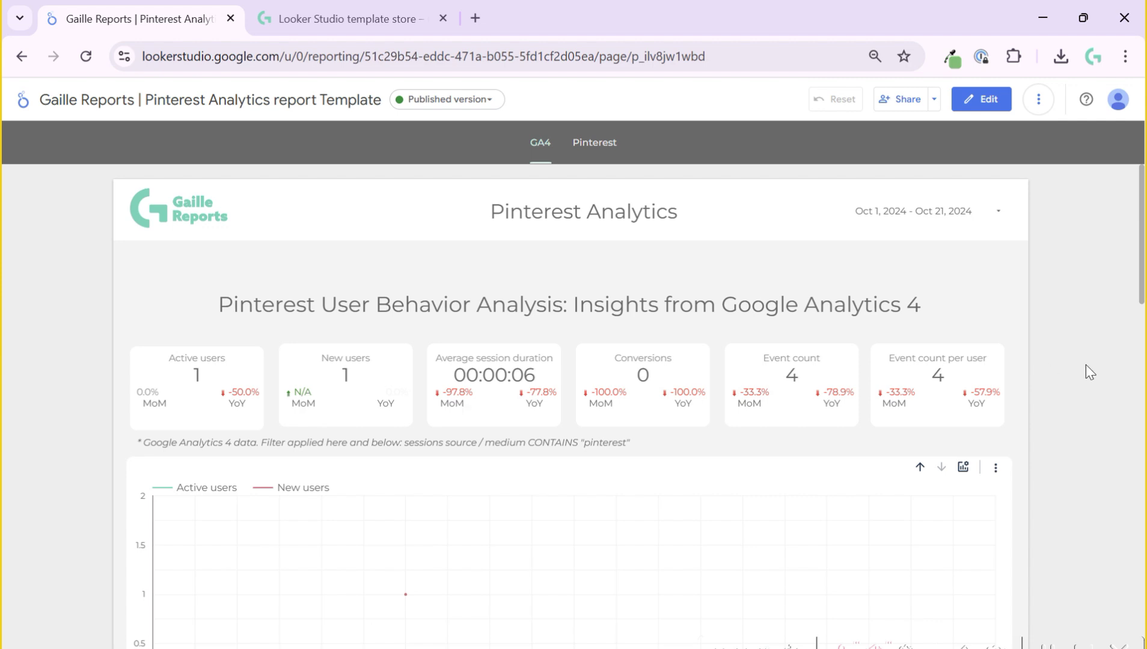
{"action": "scroll", "coordinate": [1093, 392], "scroll_direction": "down", "scroll_amount": 2}
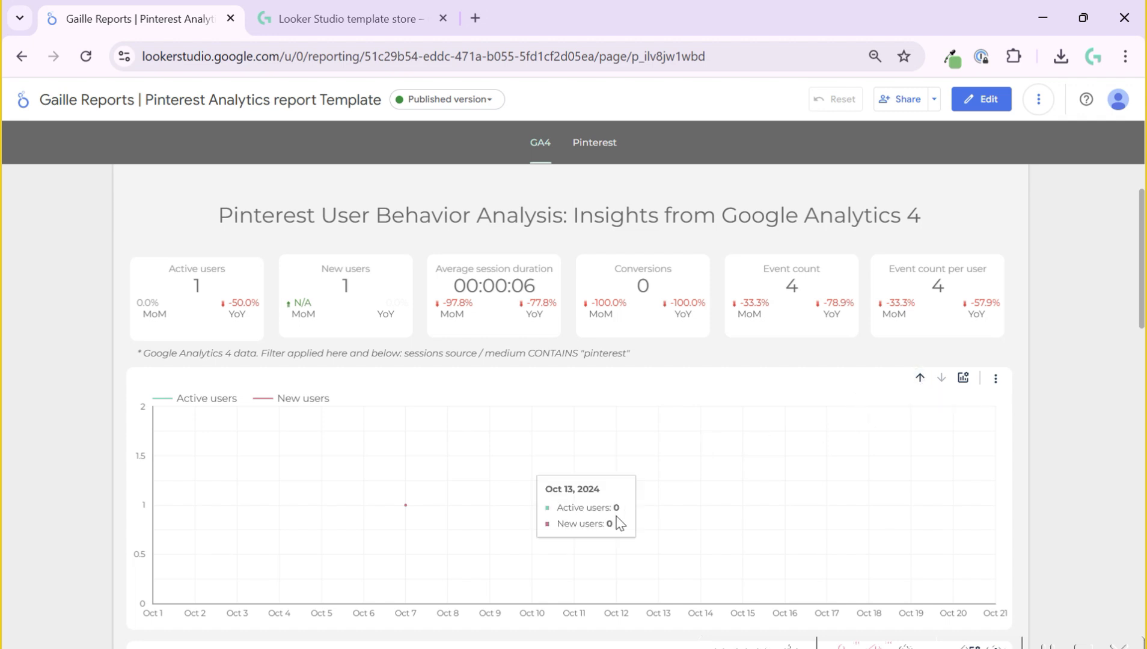
{"action": "left_click", "coordinate": [921, 384]}
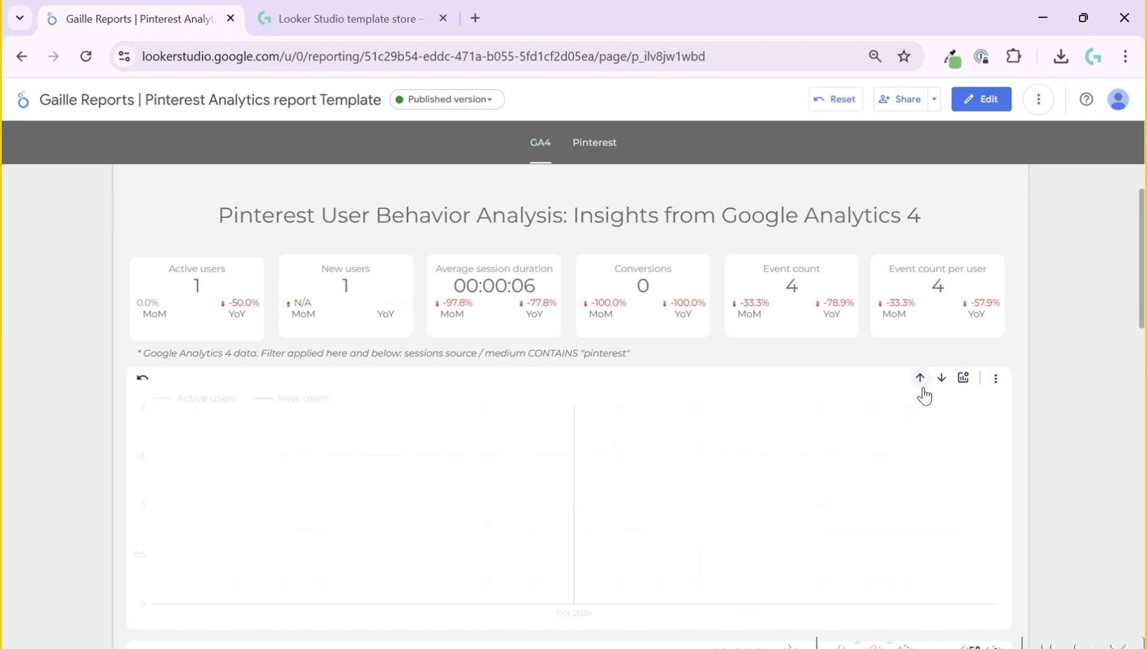
{"action": "left_click", "coordinate": [941, 378]}
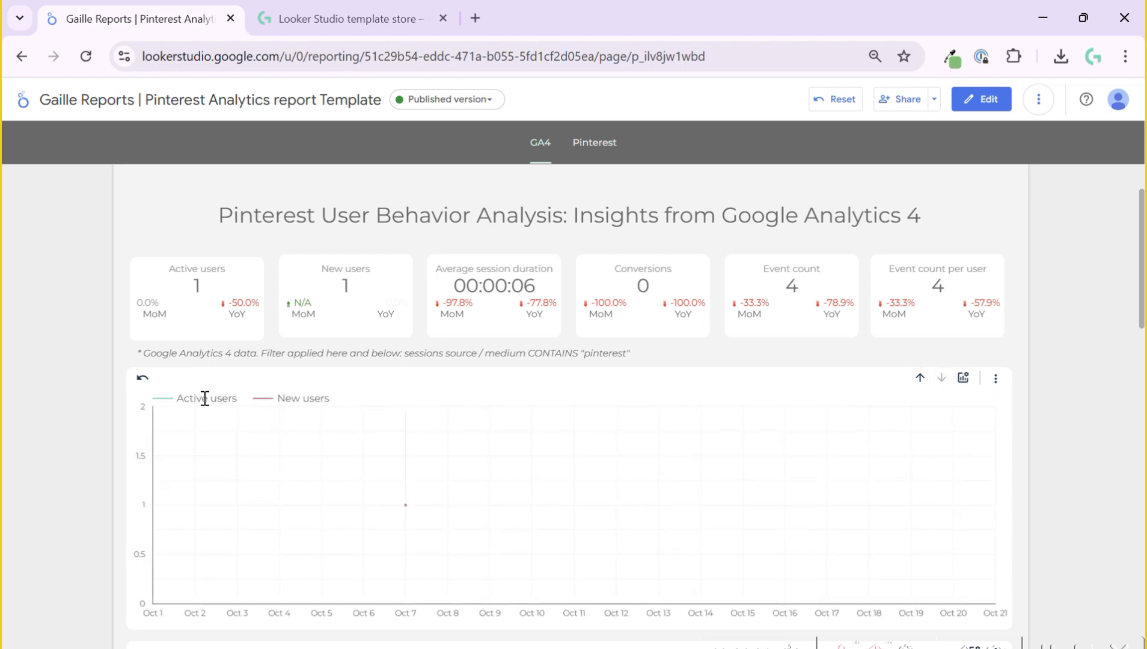
{"action": "left_click", "coordinate": [963, 379]}
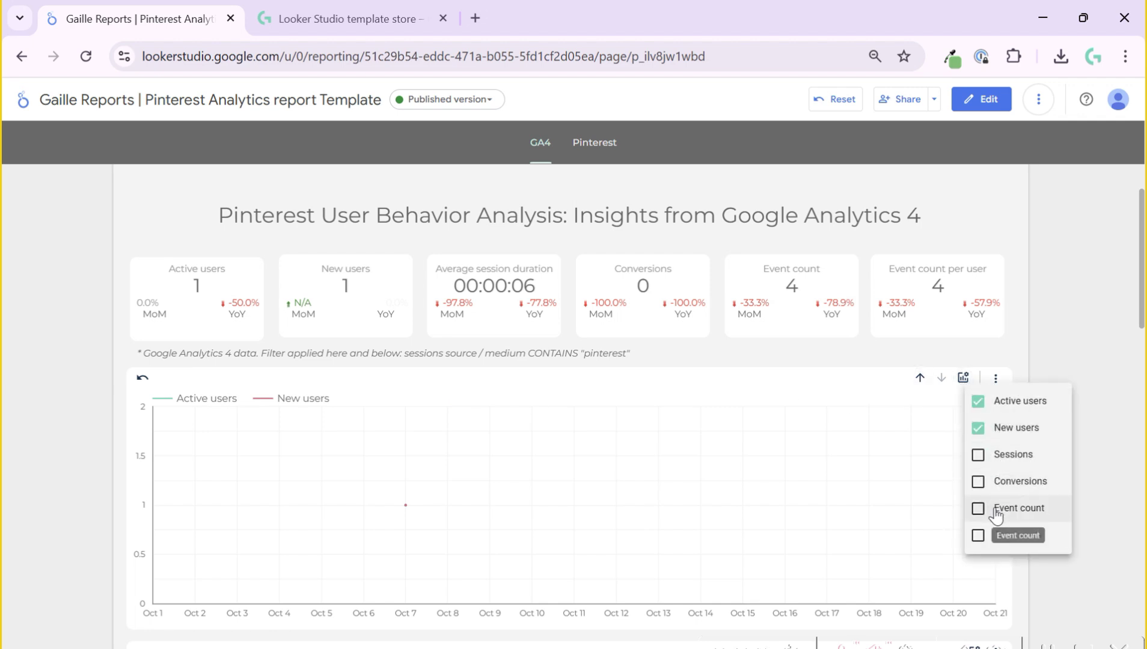
{"action": "left_click", "coordinate": [1081, 362]}
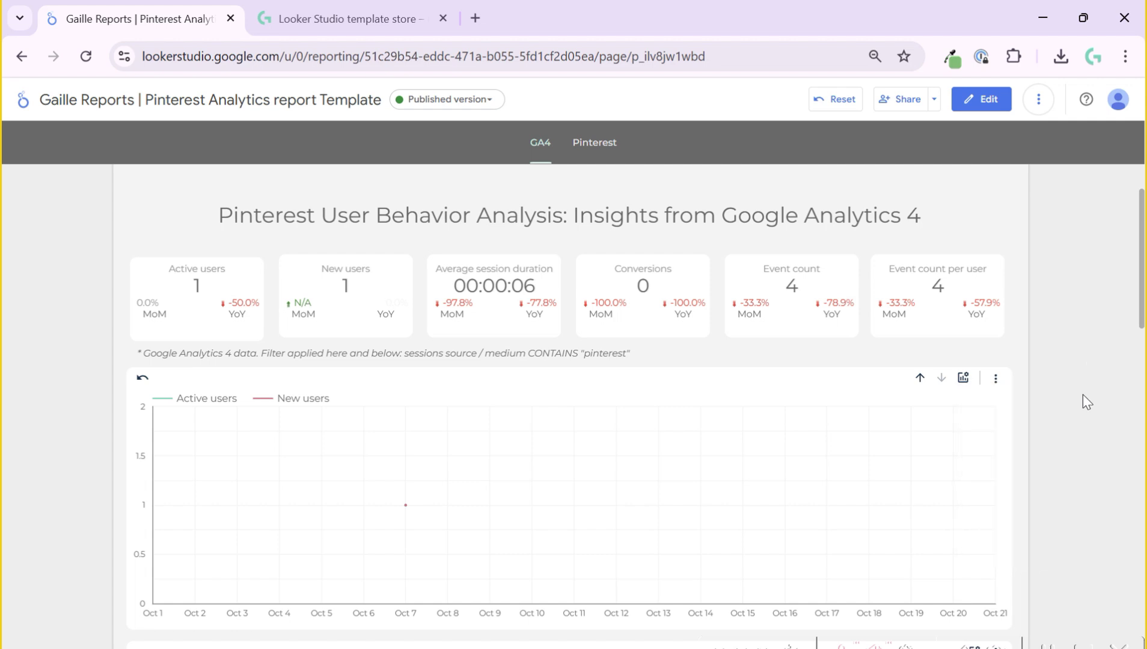
{"action": "scroll", "coordinate": [1083, 394], "scroll_direction": "down", "scroll_amount": 3}
{"action": "scroll", "coordinate": [1087, 401], "scroll_direction": "down", "scroll_amount": 2}
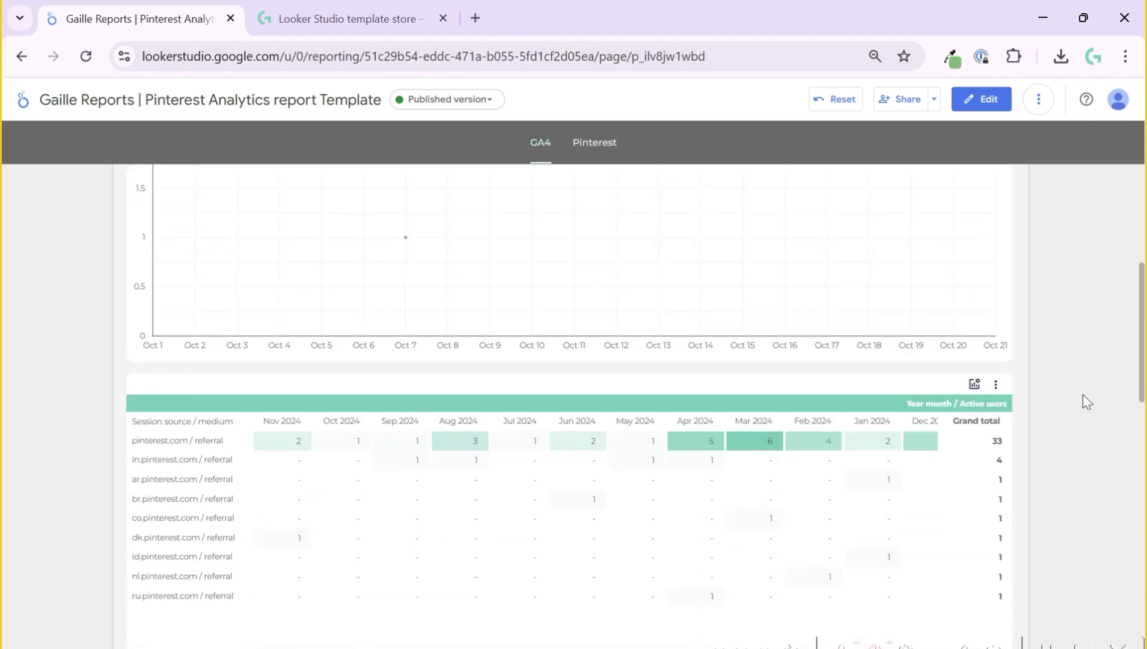
{"action": "scroll", "coordinate": [1079, 397], "scroll_direction": "down", "scroll_amount": 2}
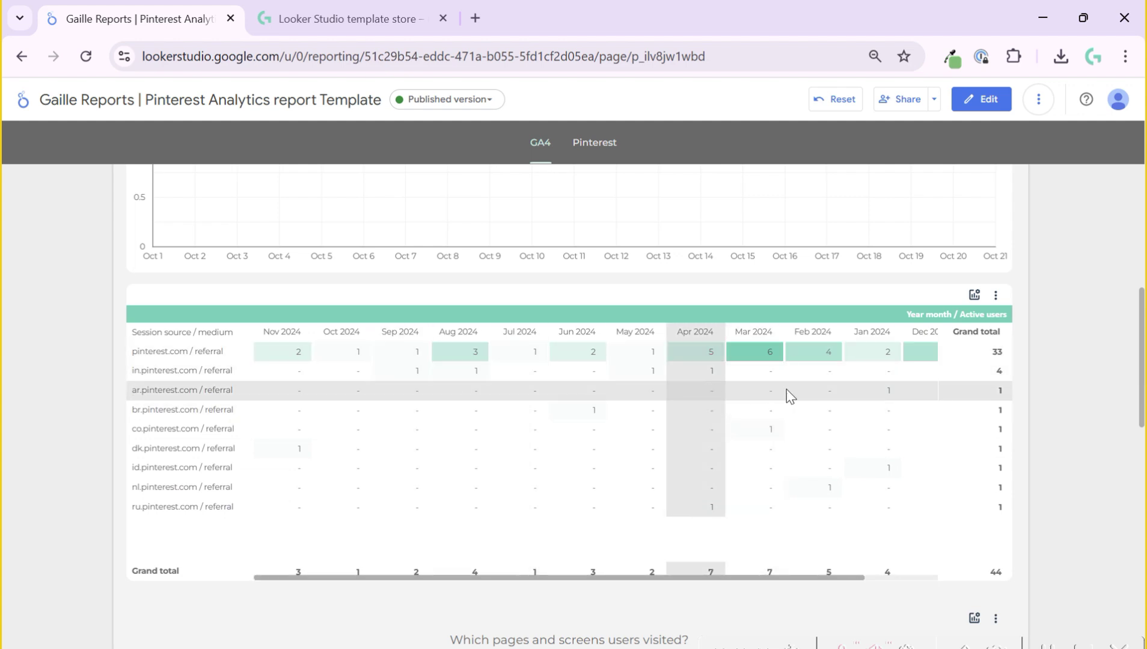
{"action": "left_click", "coordinate": [974, 295]}
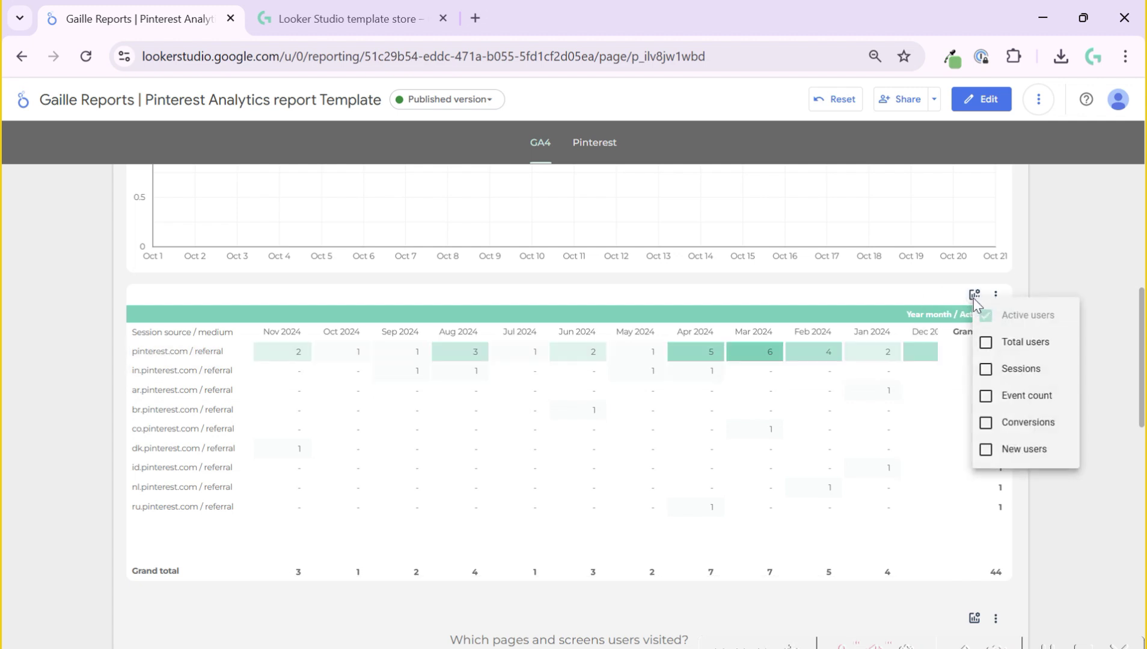
{"action": "left_click", "coordinate": [1106, 395]}
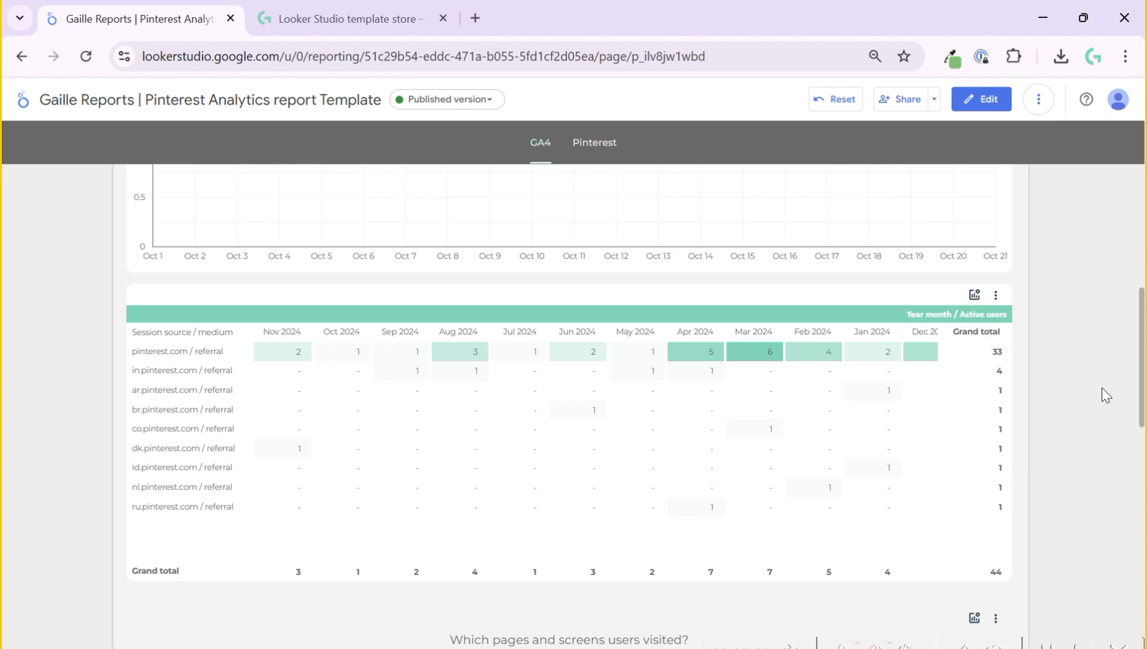
{"action": "scroll", "coordinate": [1109, 396], "scroll_direction": "down", "scroll_amount": 1}
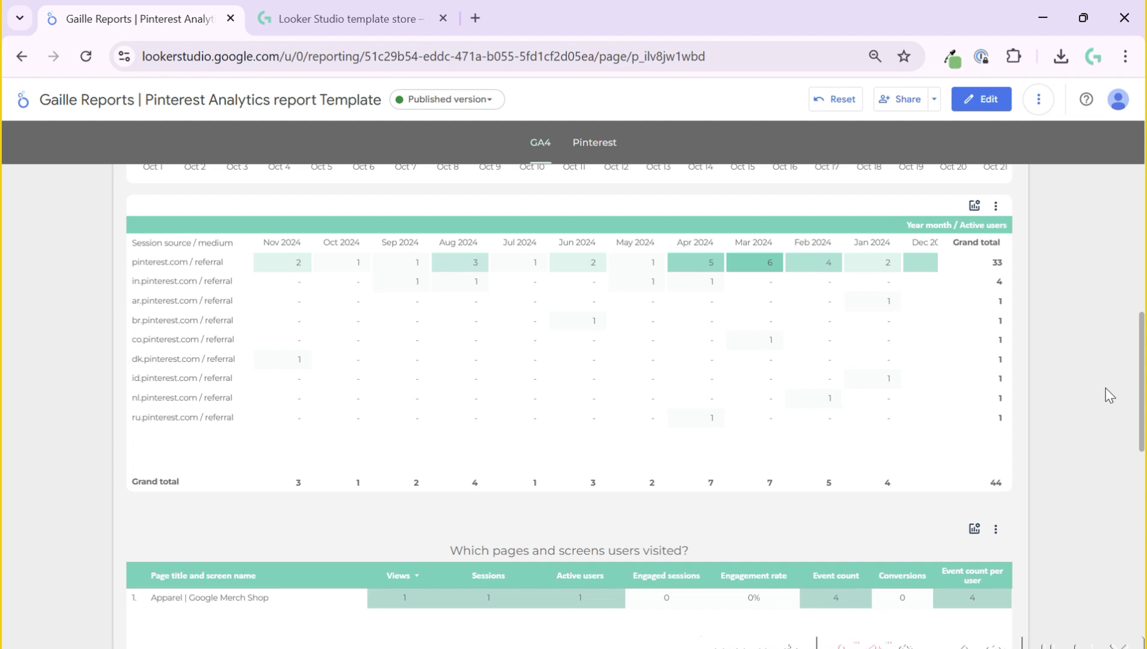
- Uncheck Sessions and Active users in the table's optional metrics, leaving Views and engagement columns
{"action": "scroll", "coordinate": [1109, 395], "scroll_direction": "down", "scroll_amount": 2}
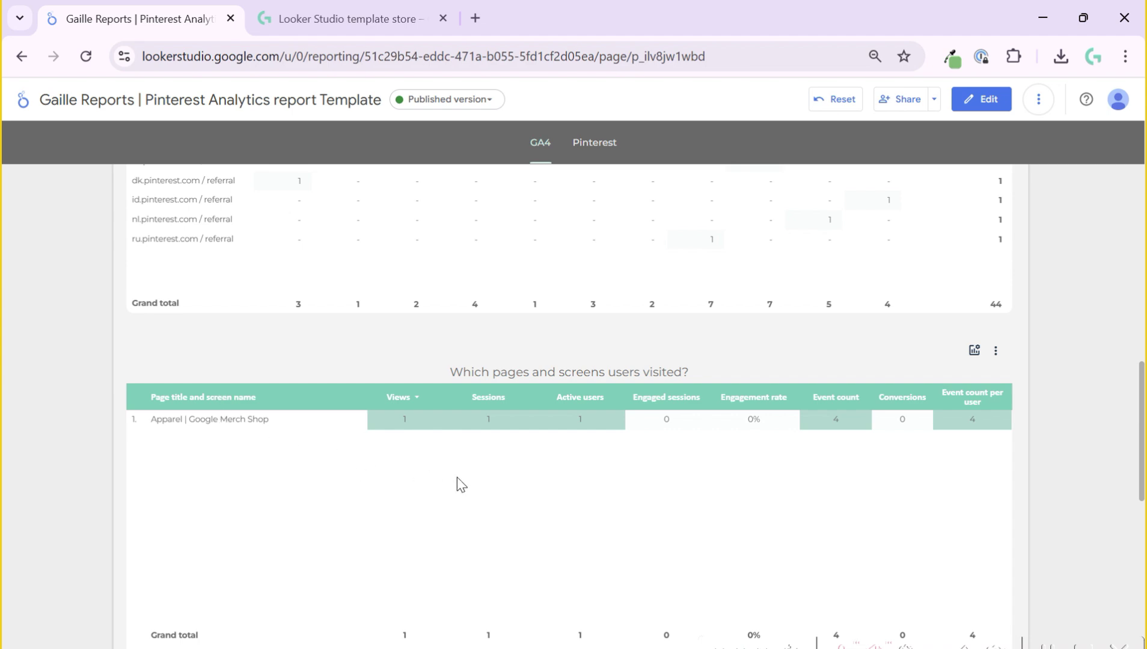
{"action": "scroll", "coordinate": [1051, 492], "scroll_direction": "down", "scroll_amount": 3}
{"action": "scroll", "coordinate": [1056, 493], "scroll_direction": "up", "scroll_amount": 2}
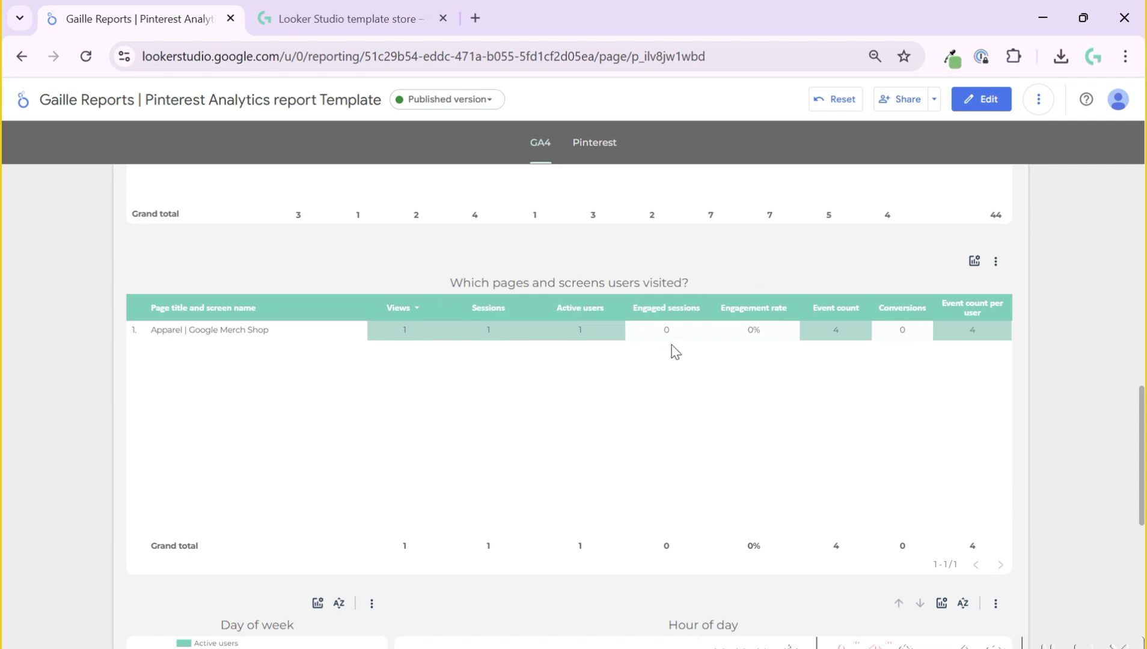
{"action": "left_click", "coordinate": [976, 269]}
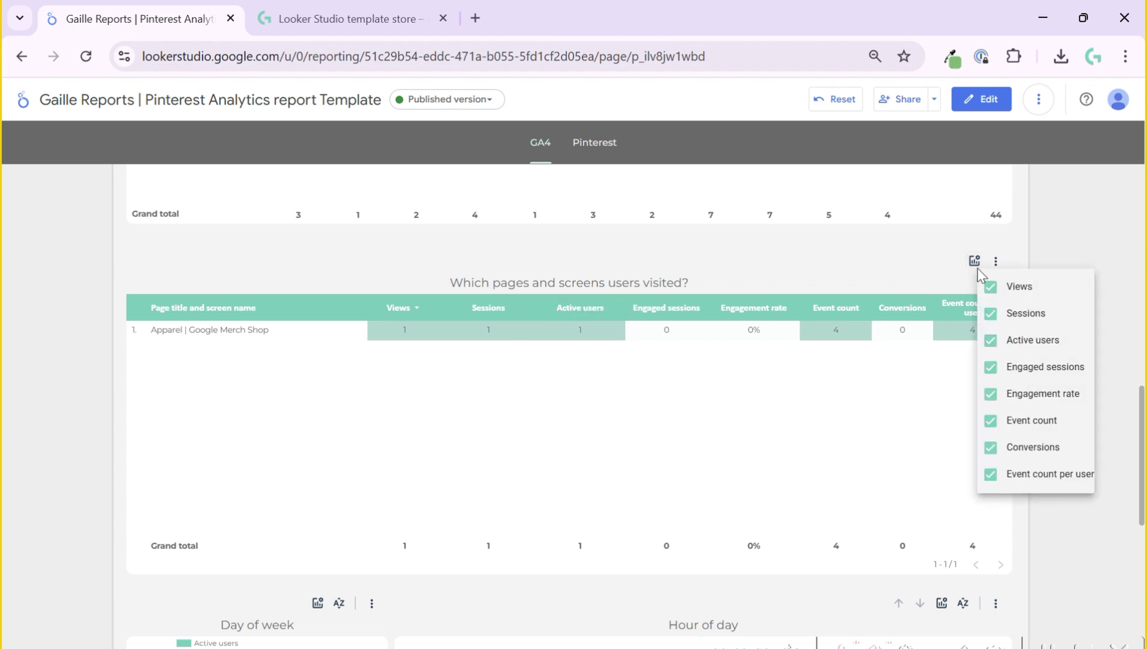
{"action": "left_click", "coordinate": [999, 314]}
{"action": "left_click", "coordinate": [999, 340]}
{"action": "left_click", "coordinate": [1119, 220]}
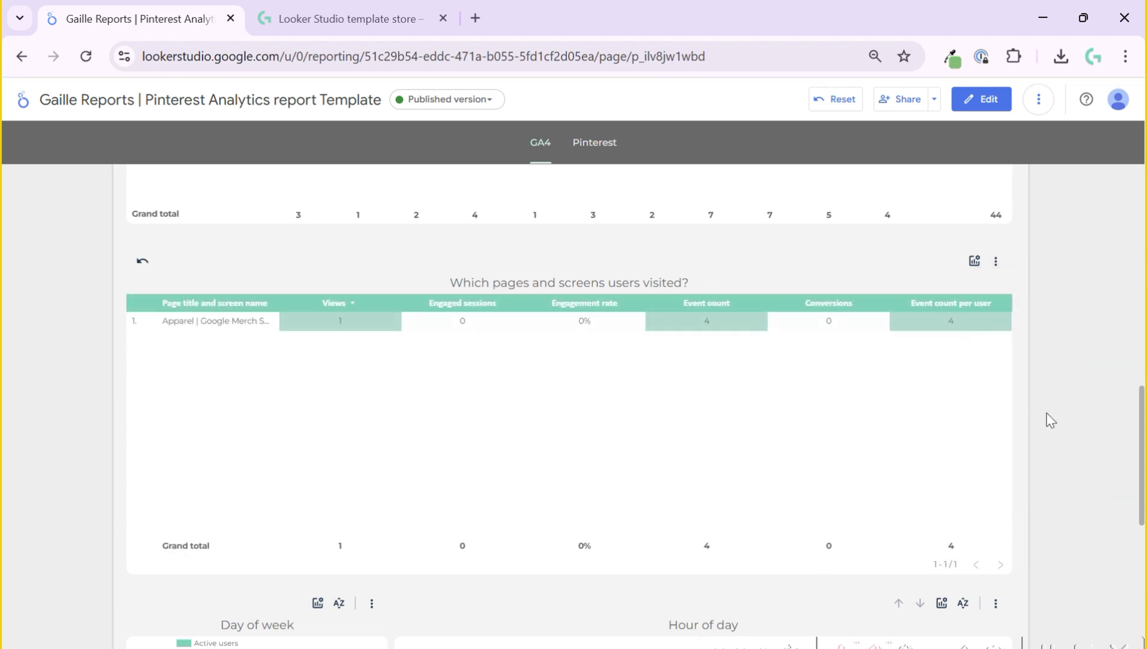
{"action": "scroll", "coordinate": [1051, 419], "scroll_direction": "down", "scroll_amount": 4}
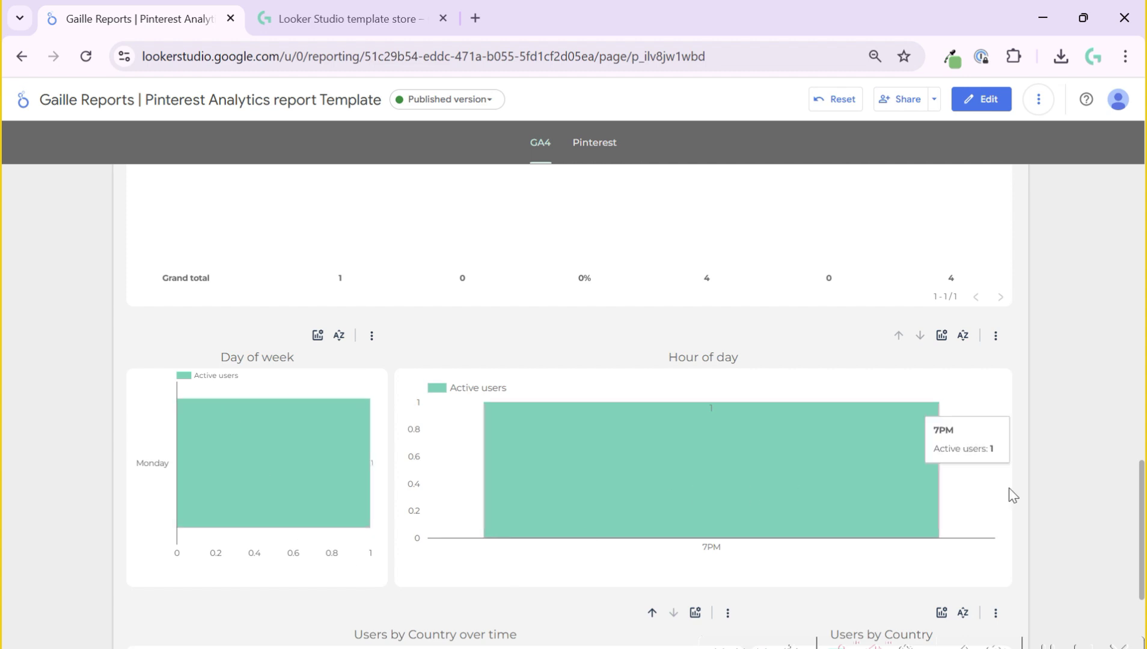
{"action": "scroll", "coordinate": [1070, 473], "scroll_direction": "down", "scroll_amount": 1}
{"action": "scroll", "coordinate": [1070, 473], "scroll_direction": "down", "scroll_amount": 3}
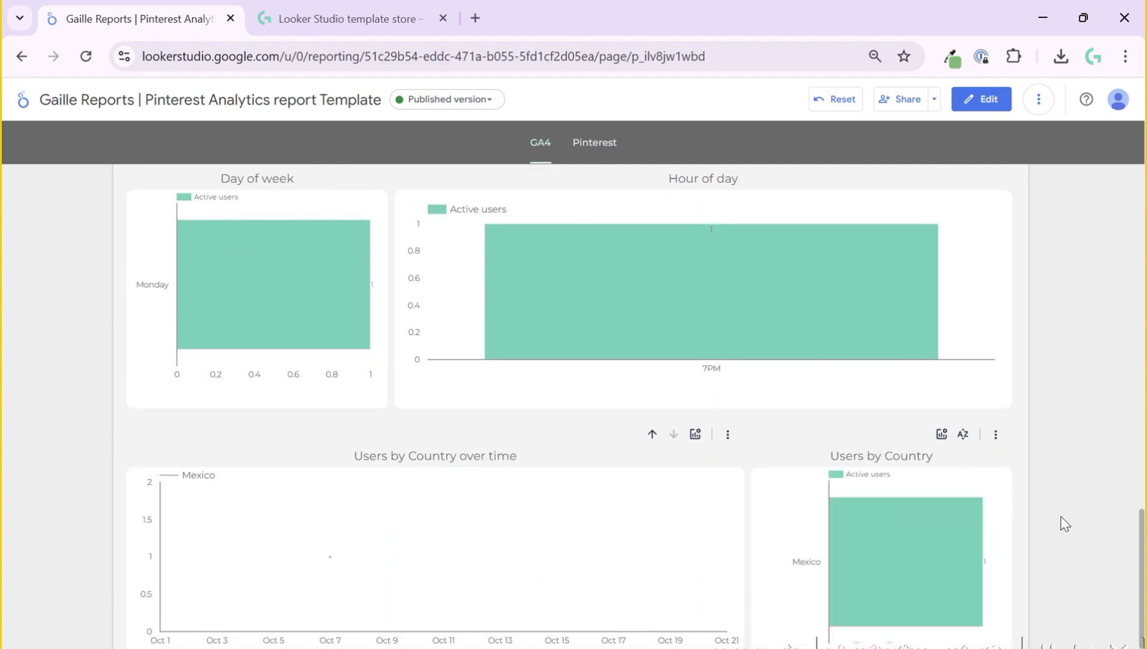
{"action": "scroll", "coordinate": [1065, 520], "scroll_direction": "down", "scroll_amount": 2}
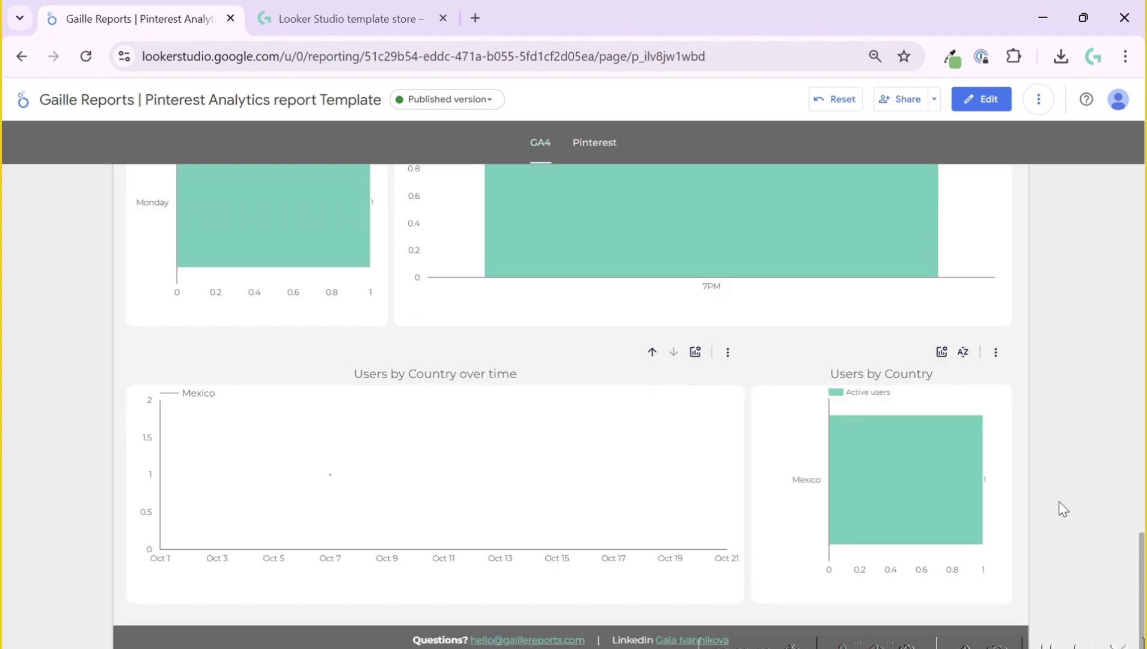
{"action": "scroll", "coordinate": [1058, 501], "scroll_direction": "up", "scroll_amount": 10}
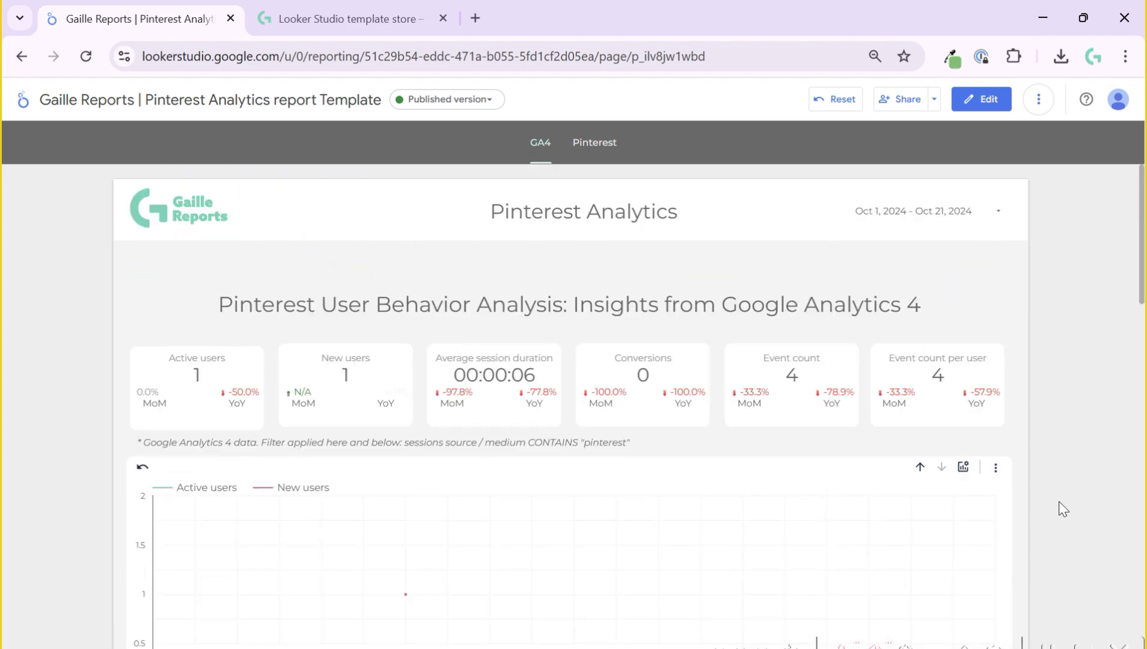
- Enter edit mode, inspect the Active users scorecard, and open Resource > Manage filters
{"action": "left_click", "coordinate": [968, 98]}
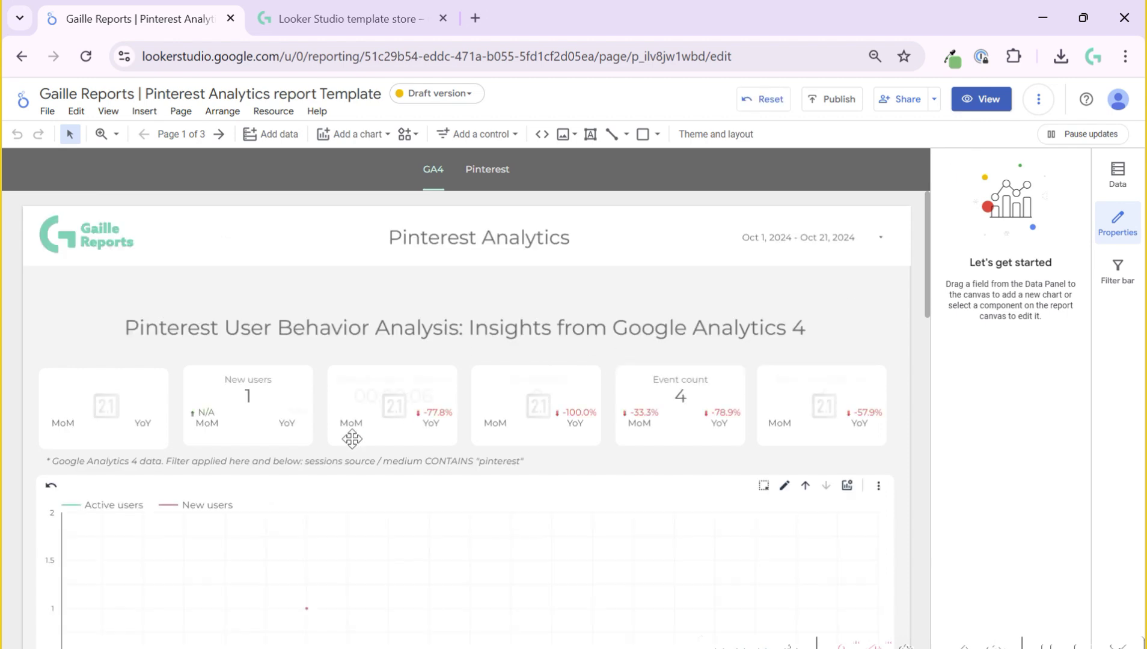
{"action": "left_click", "coordinate": [122, 380]}
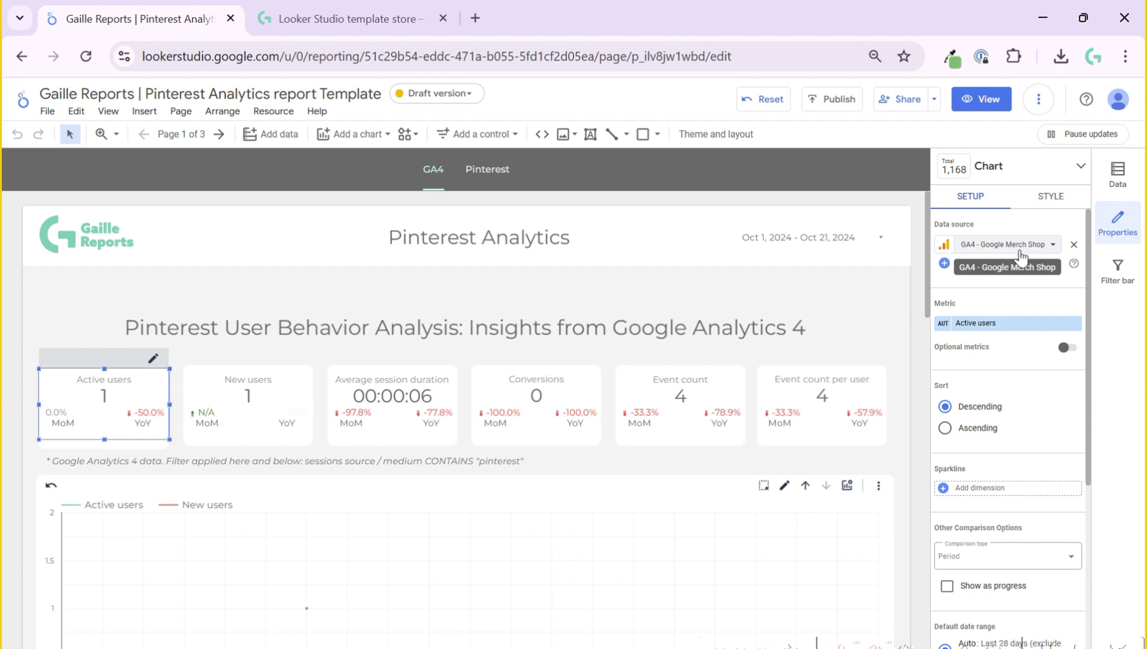
{"action": "scroll", "coordinate": [980, 357], "scroll_direction": "down", "scroll_amount": 5}
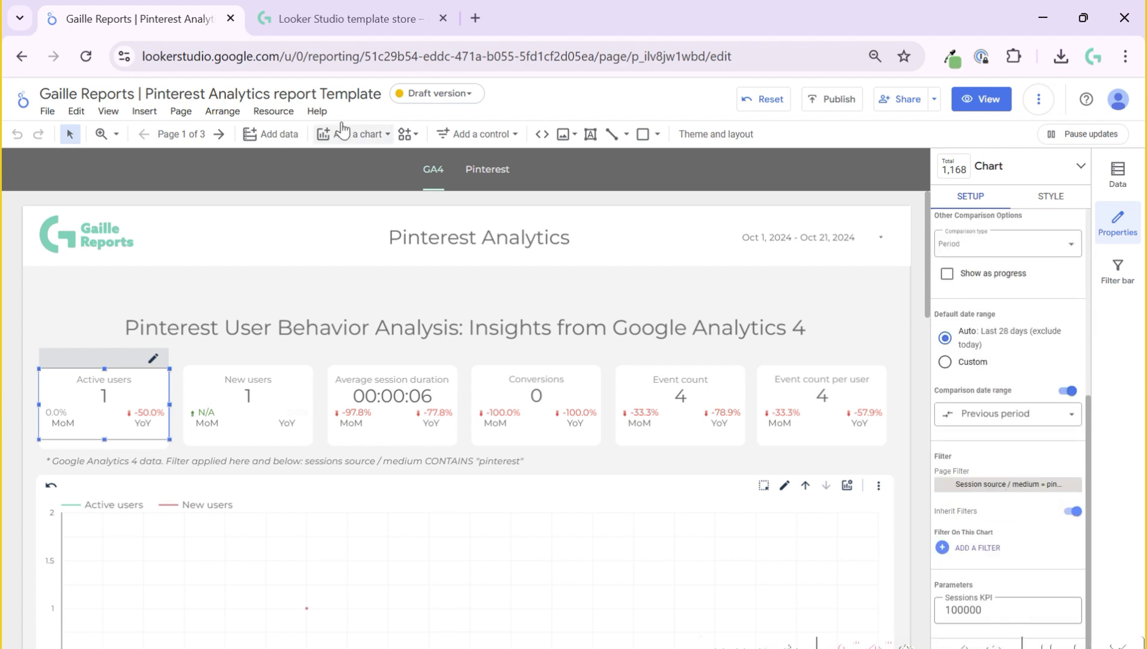
{"action": "left_click", "coordinate": [274, 113]}
{"action": "left_click", "coordinate": [320, 199]}
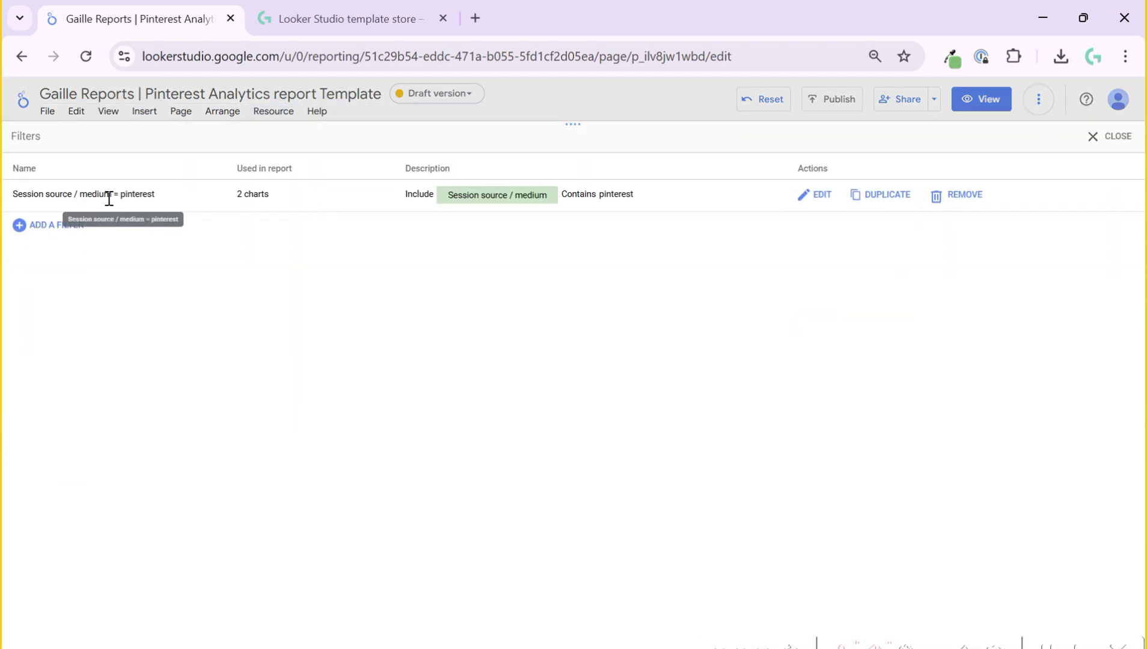
- Edit the pinterest filter, keeping Session source / medium as its field, and close the editor
{"action": "left_click", "coordinate": [818, 204]}
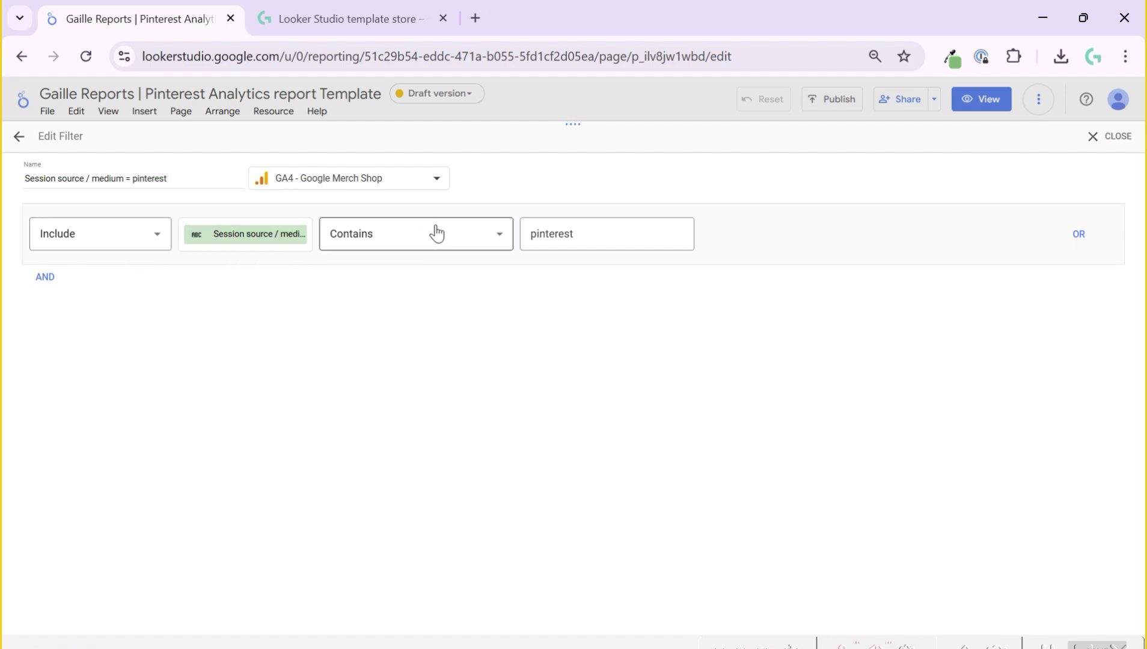
{"action": "left_click", "coordinate": [240, 248]}
{"action": "type", "text": "source"}
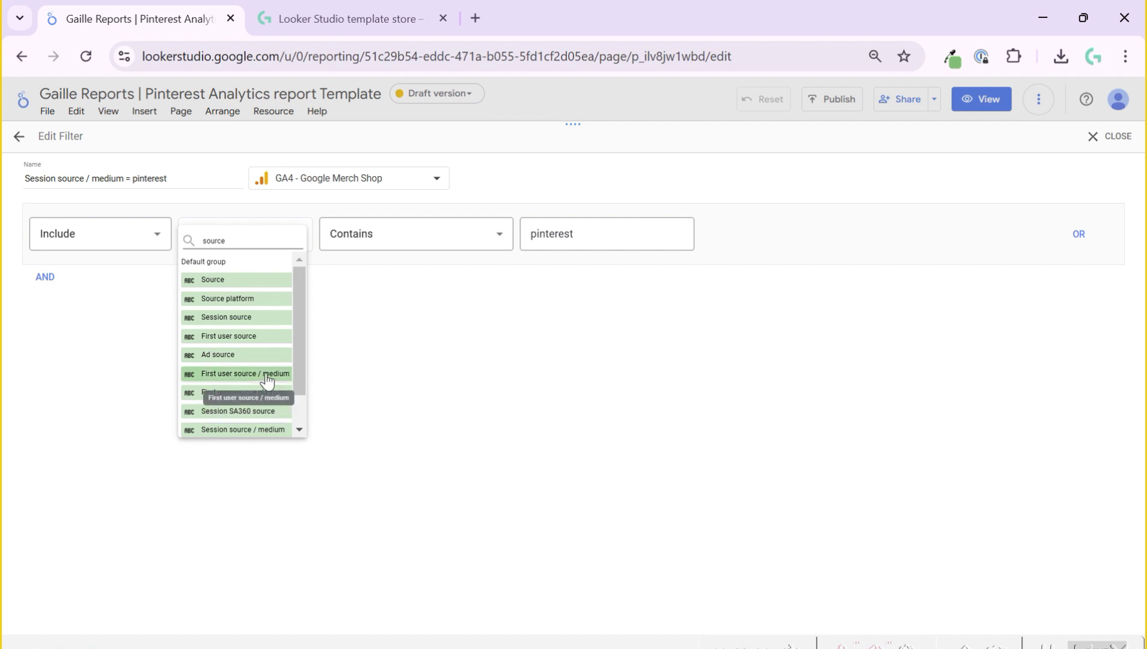
{"action": "scroll", "coordinate": [267, 382], "scroll_direction": "down", "scroll_amount": 2}
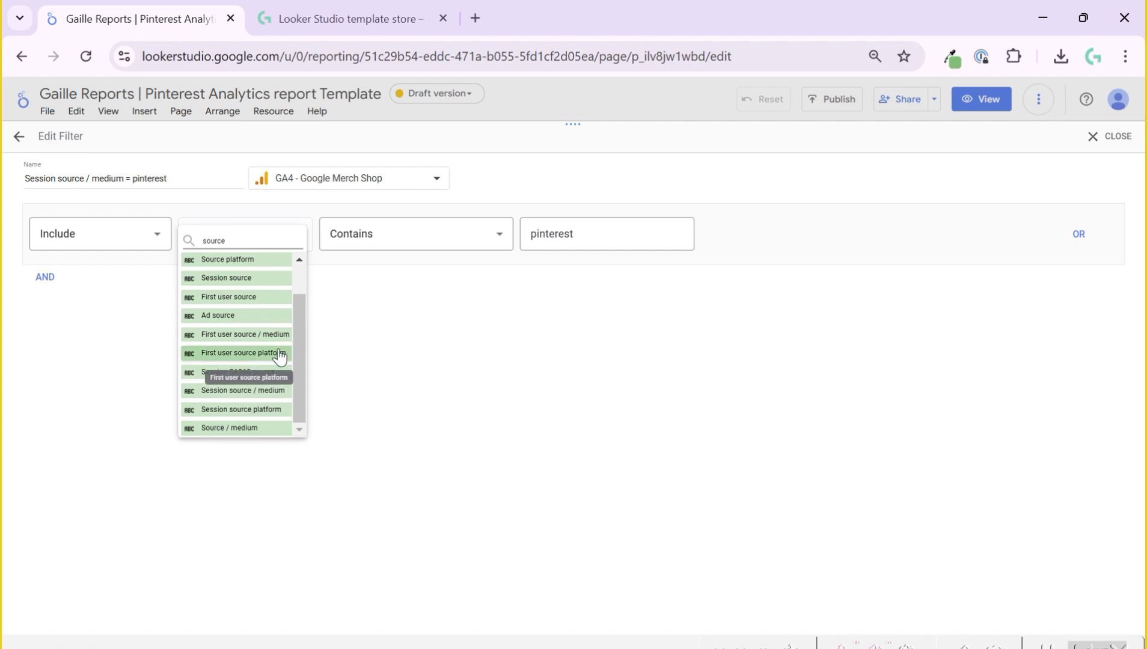
{"action": "left_click", "coordinate": [478, 322]}
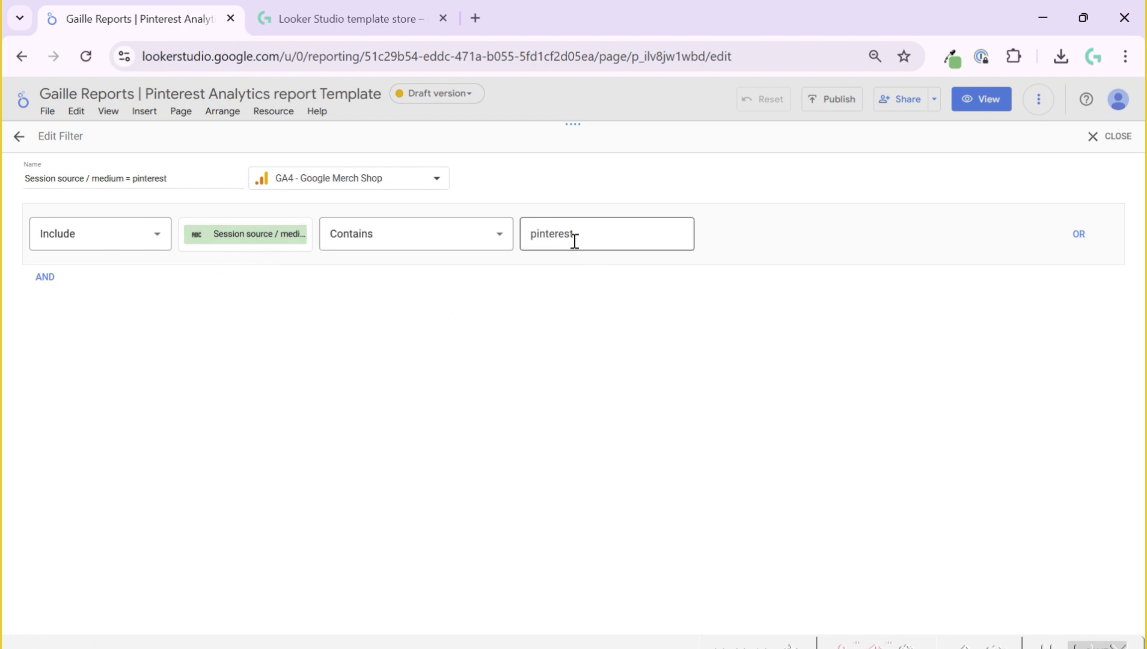
{"action": "left_click", "coordinate": [1117, 144]}
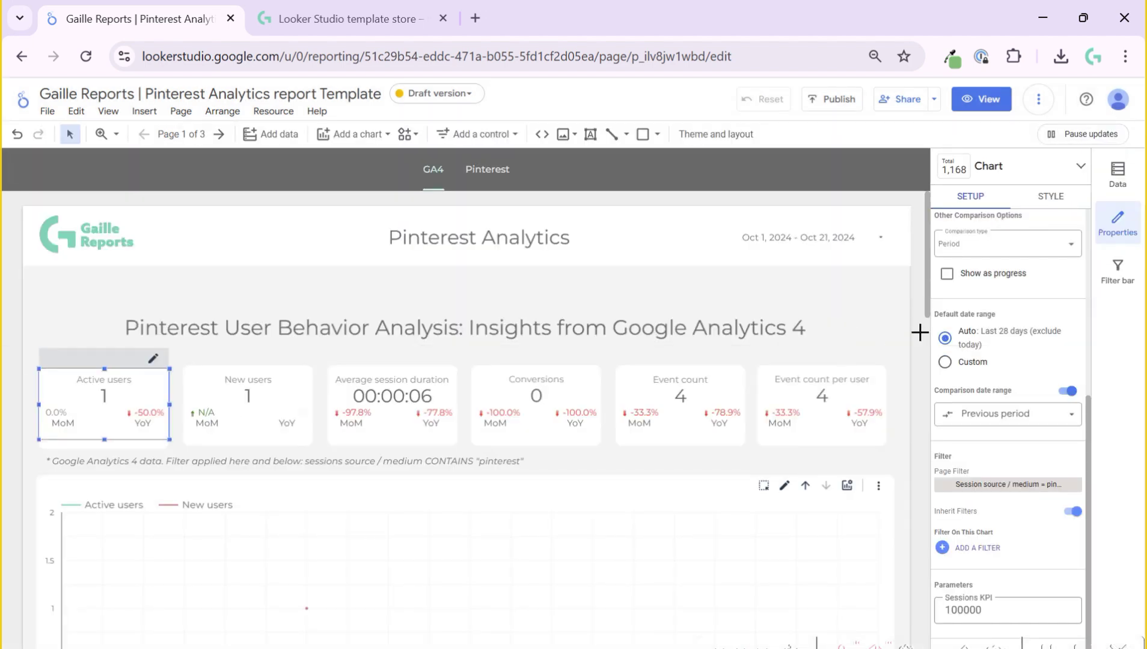
- Deselect the Active users scorecard and switch the report to View mode
{"action": "left_click", "coordinate": [924, 340]}
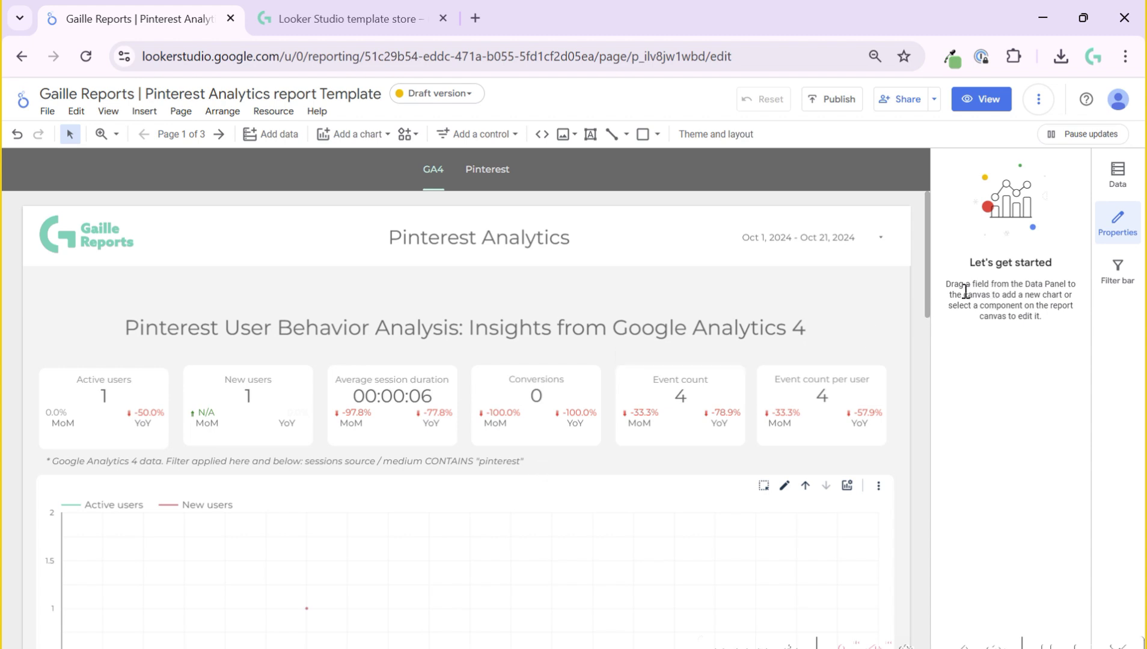
{"action": "left_click", "coordinate": [981, 100]}
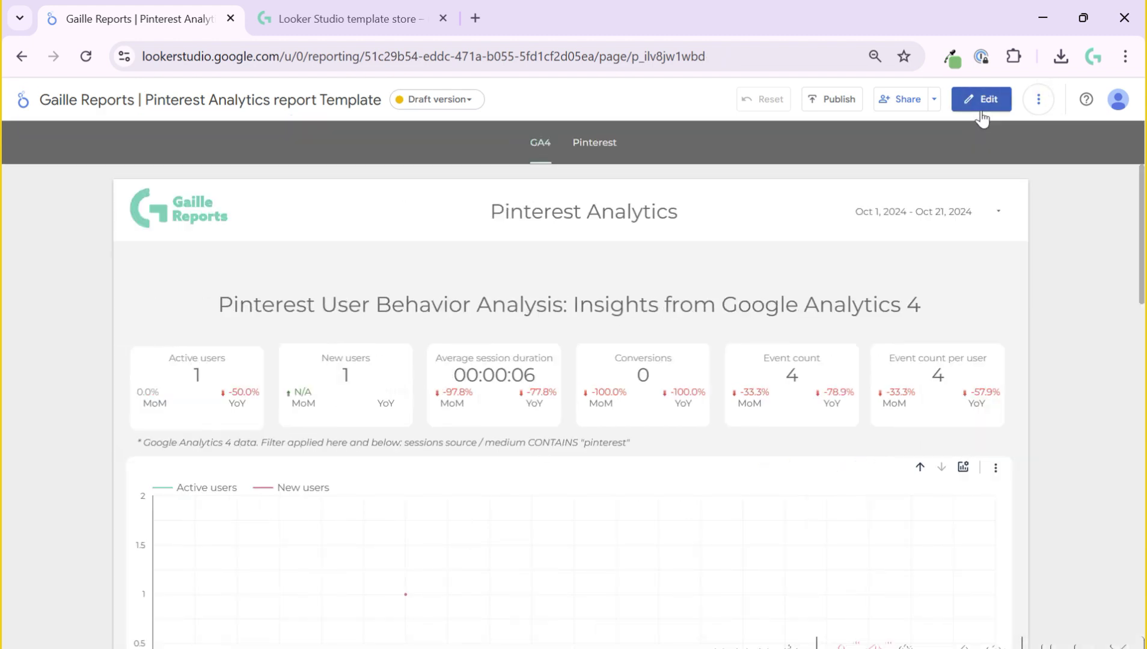
- Open the report's Pinterest page
{"action": "left_click", "coordinate": [604, 151]}
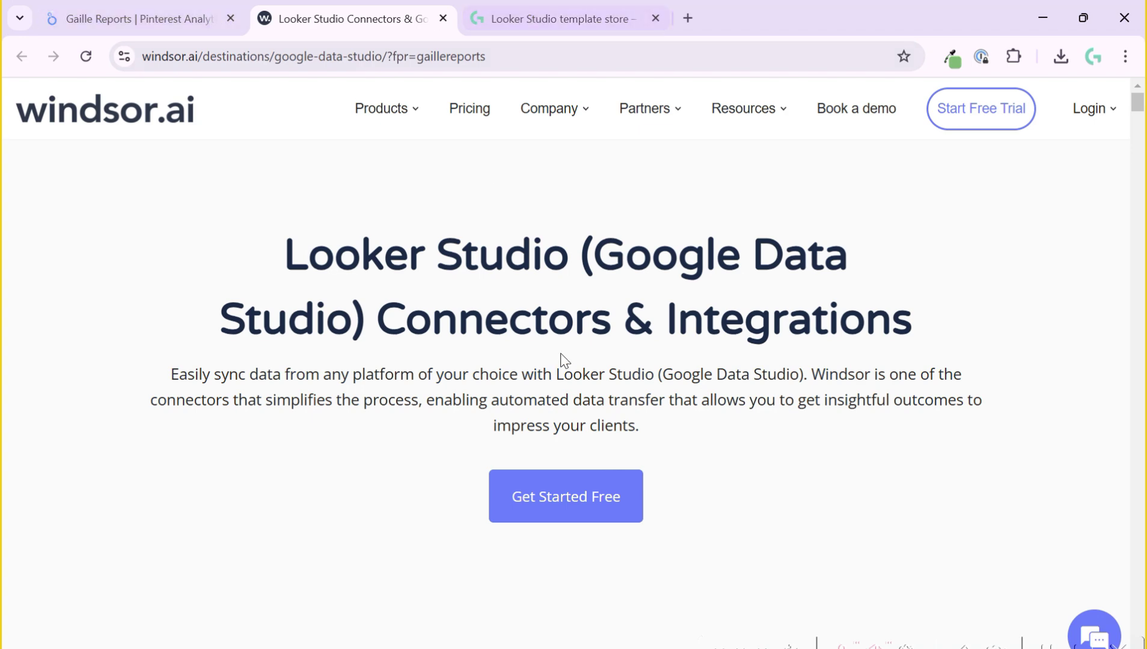
- Review the Windsor.ai pricing plans, highlighting the Basic plan's $19 price
{"action": "left_click", "coordinate": [467, 117]}
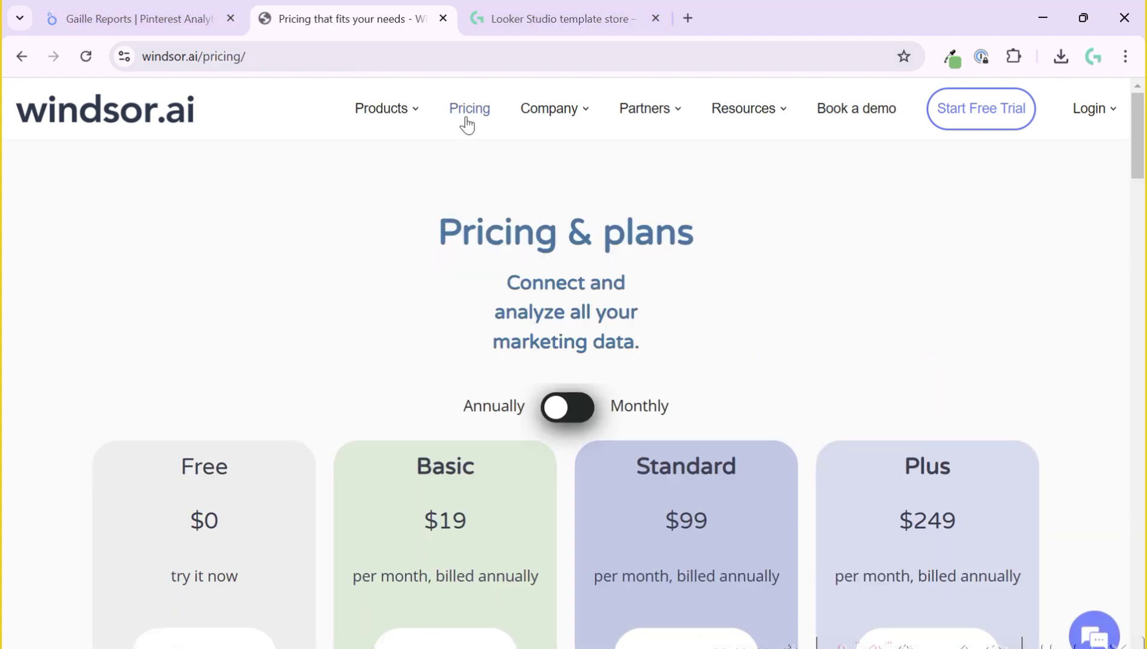
{"action": "scroll", "coordinate": [199, 441], "scroll_direction": "down", "scroll_amount": 2}
{"action": "scroll", "coordinate": [217, 493], "scroll_direction": "down", "scroll_amount": 3}
{"action": "scroll", "coordinate": [146, 577], "scroll_direction": "down", "scroll_amount": 3}
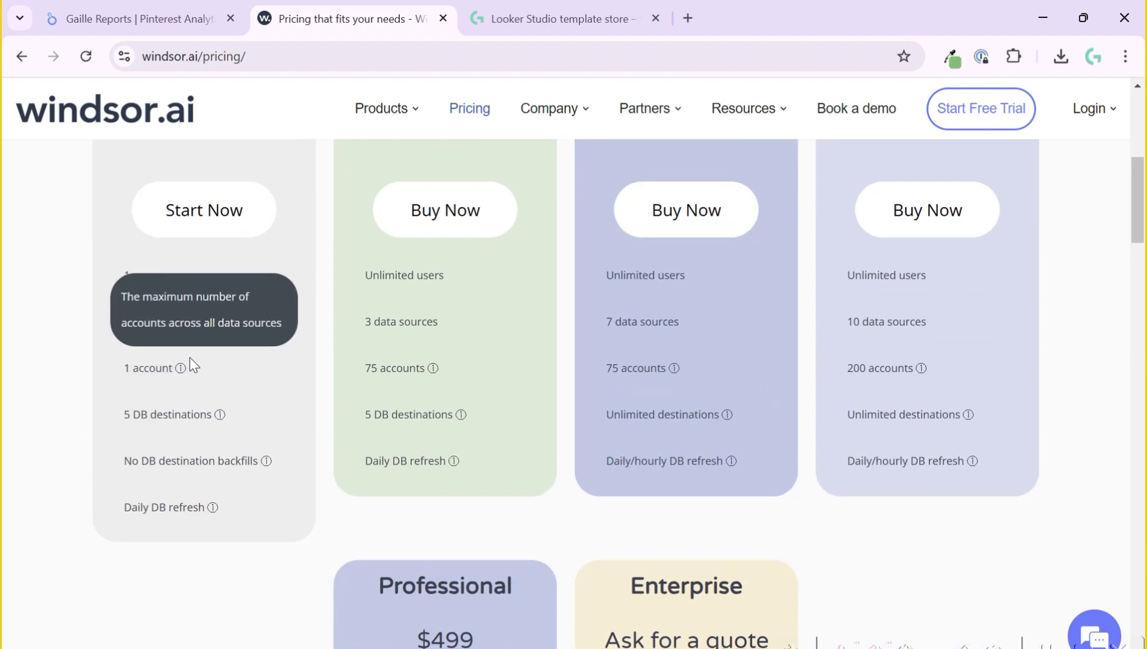
{"action": "scroll", "coordinate": [97, 241], "scroll_direction": "up", "scroll_amount": 4}
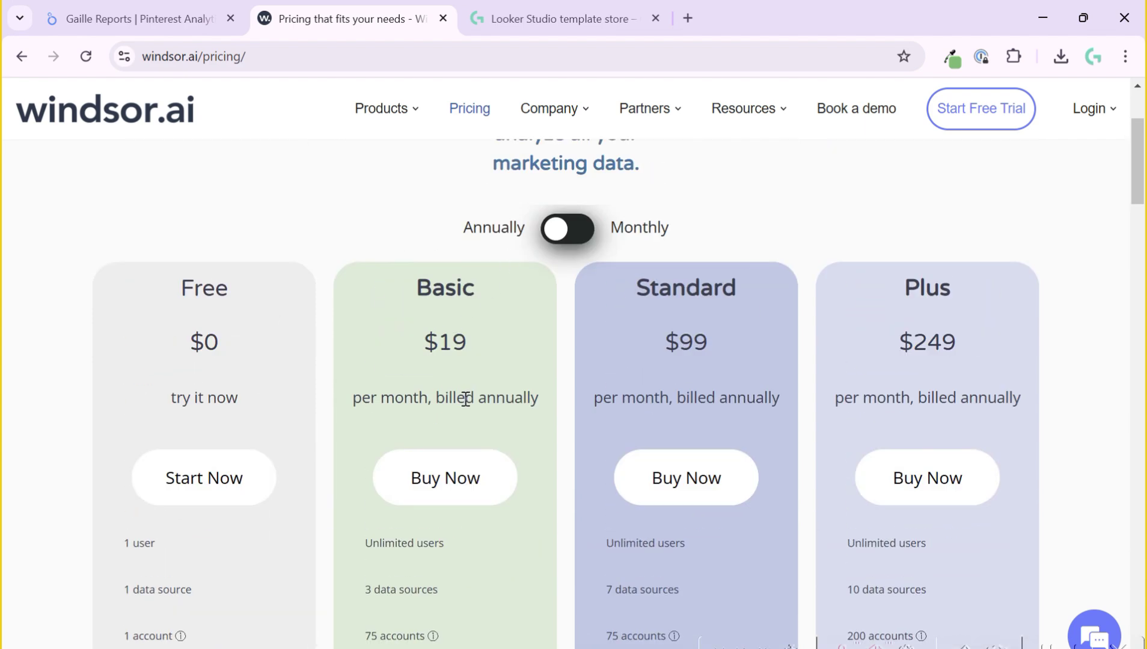
{"action": "left_click_drag", "start_coordinate": [492, 350], "coordinate": [383, 334]}
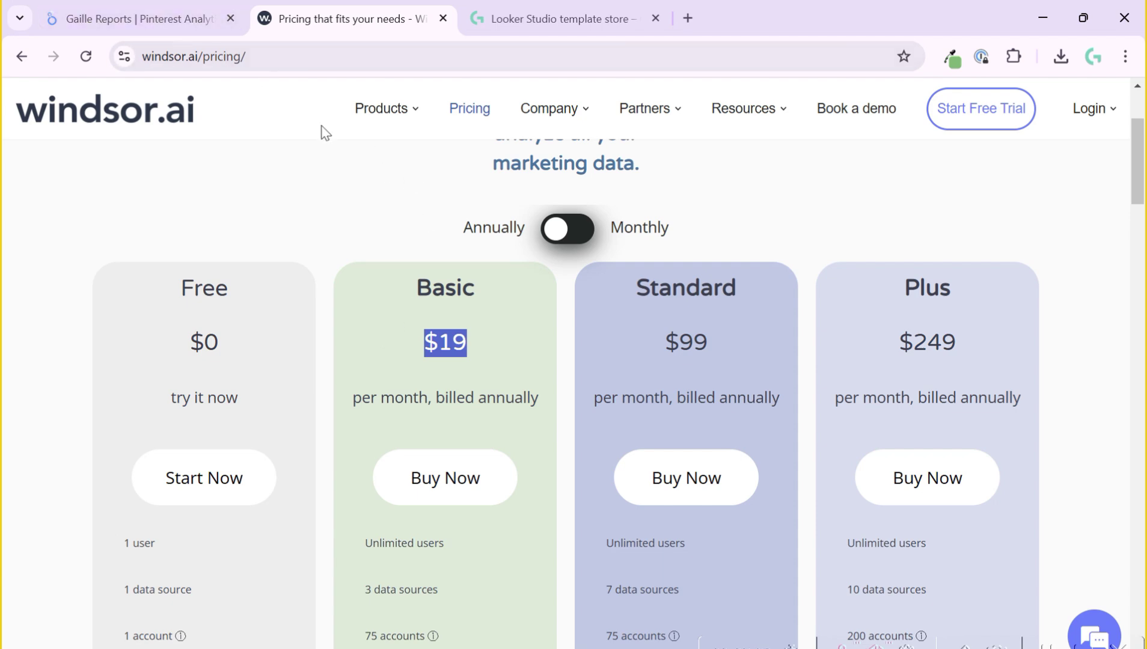
{"action": "scroll", "coordinate": [319, 128], "scroll_direction": "up", "scroll_amount": 3}
- Close the Windsor.ai pricing tab and return to the Pinterest report tab
{"action": "left_click", "coordinate": [204, 9]}
{"action": "left_click", "coordinate": [386, 21]}
{"action": "left_click", "coordinate": [443, 18]}
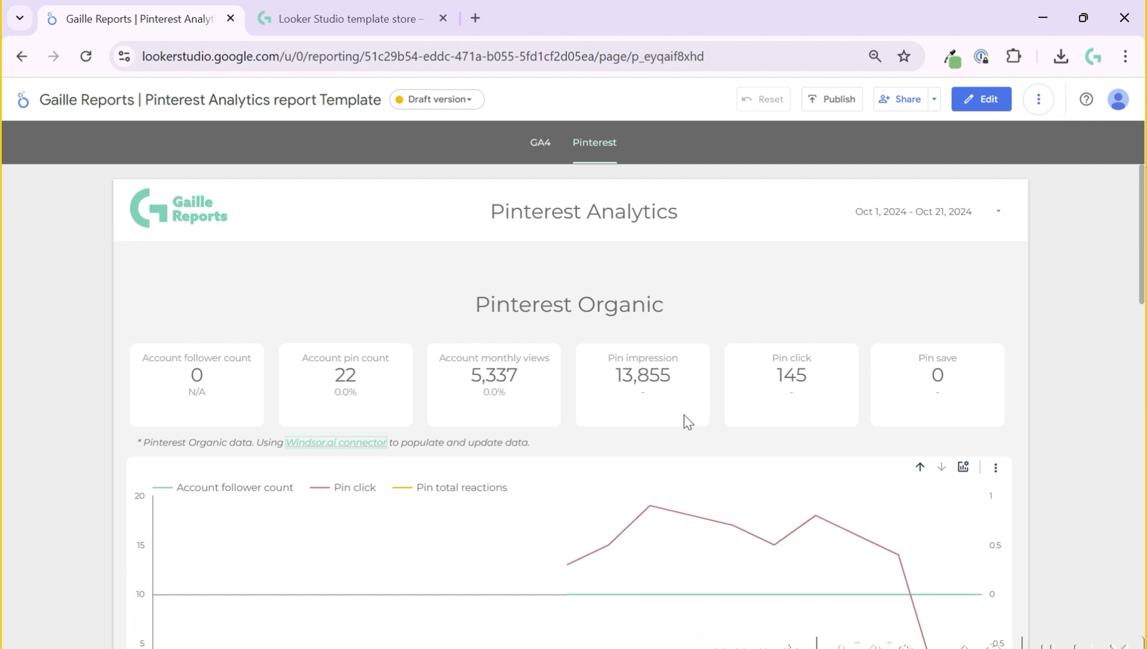
{"action": "left_click_drag", "start_coordinate": [186, 400], "coordinate": [333, 397]}
{"action": "left_click", "coordinate": [365, 398]}
{"action": "scroll", "coordinate": [950, 437], "scroll_direction": "down", "scroll_amount": 2}
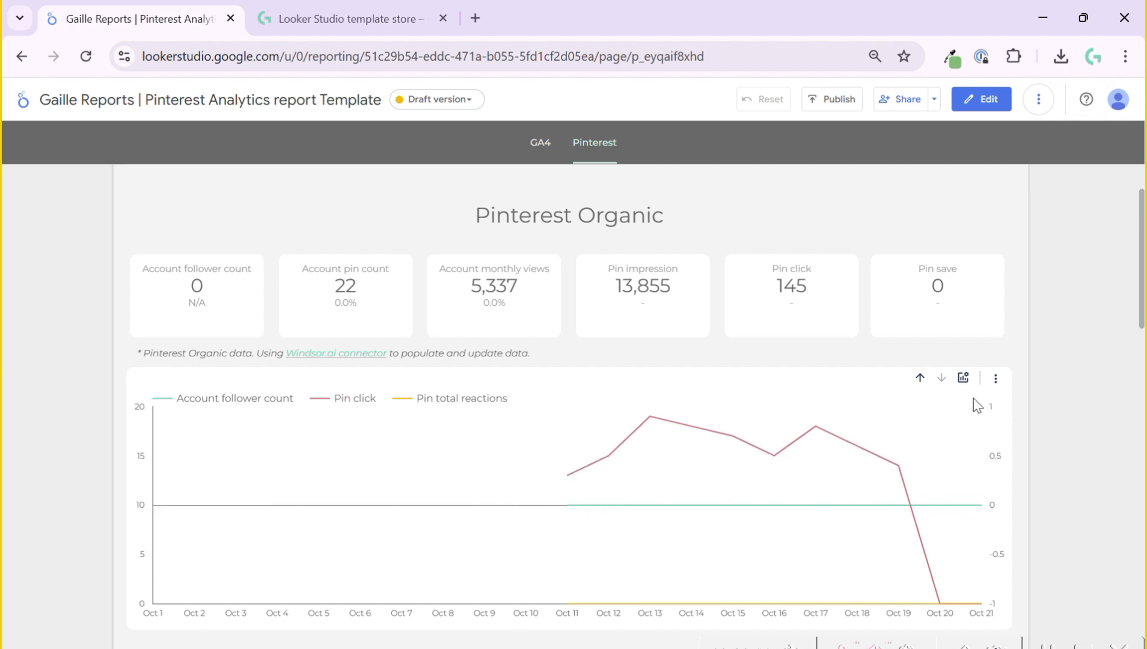
- Replace the line chart's Pin click and Pin total reactions metrics with Pin outbound_click
{"action": "left_click", "coordinate": [920, 379]}
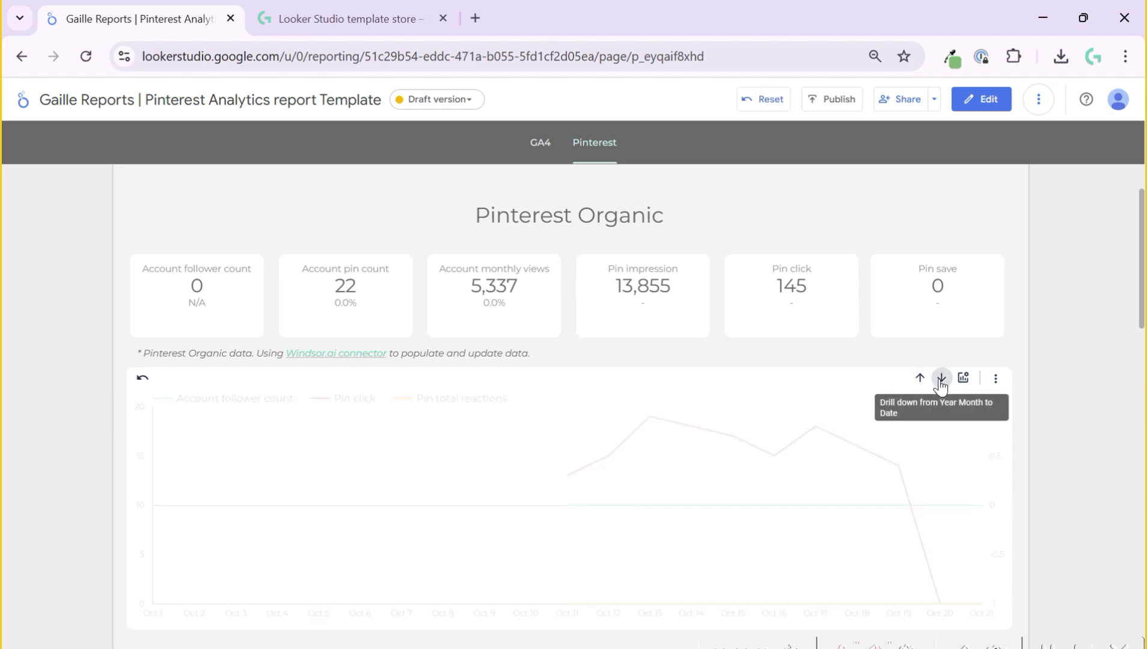
{"action": "left_click", "coordinate": [942, 380]}
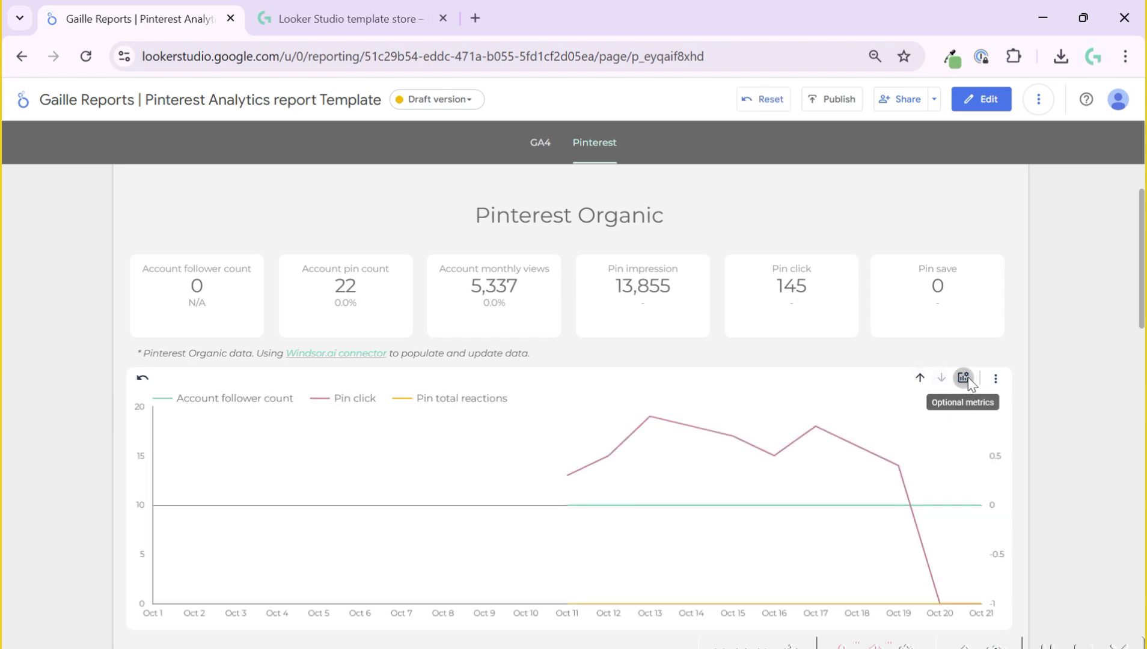
{"action": "left_click", "coordinate": [965, 379]}
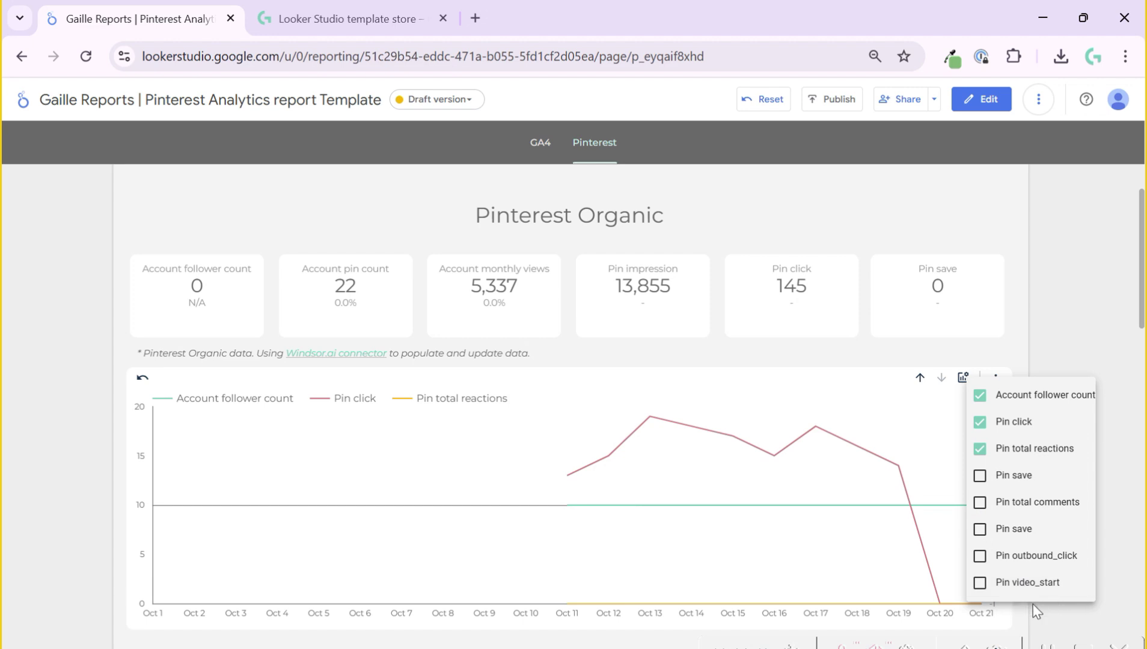
{"action": "left_click", "coordinate": [980, 448]}
{"action": "left_click", "coordinate": [980, 421]}
{"action": "left_click", "coordinate": [963, 377]}
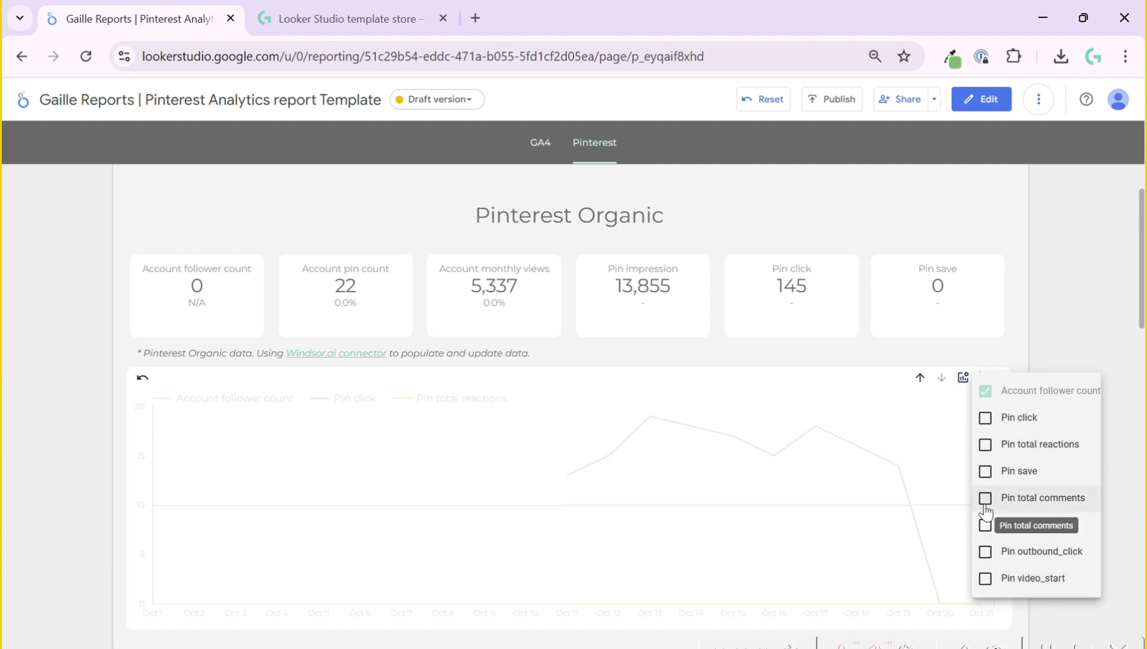
{"action": "left_click", "coordinate": [985, 551]}
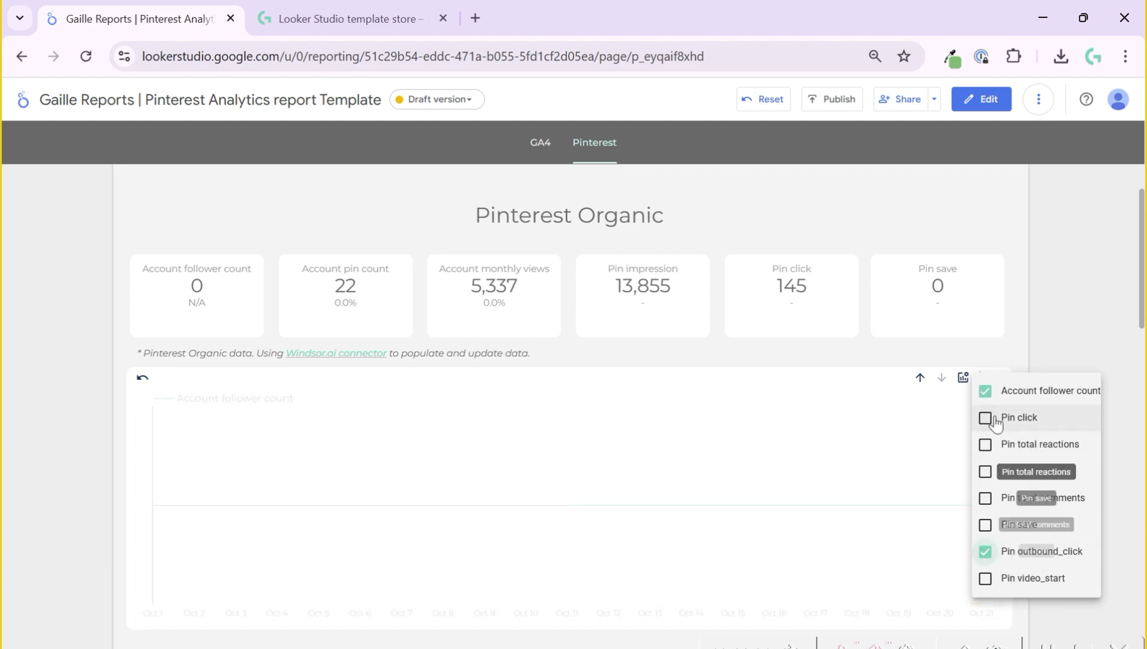
{"action": "left_click", "coordinate": [1103, 339]}
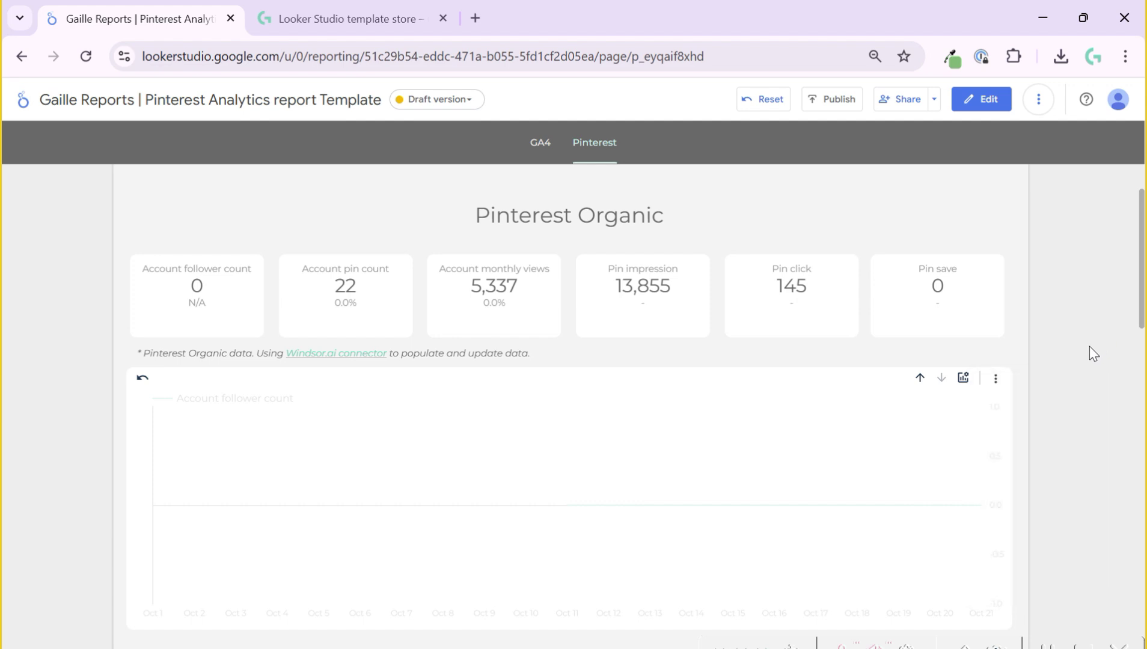
{"action": "mouse_move", "coordinate": [886, 459]}
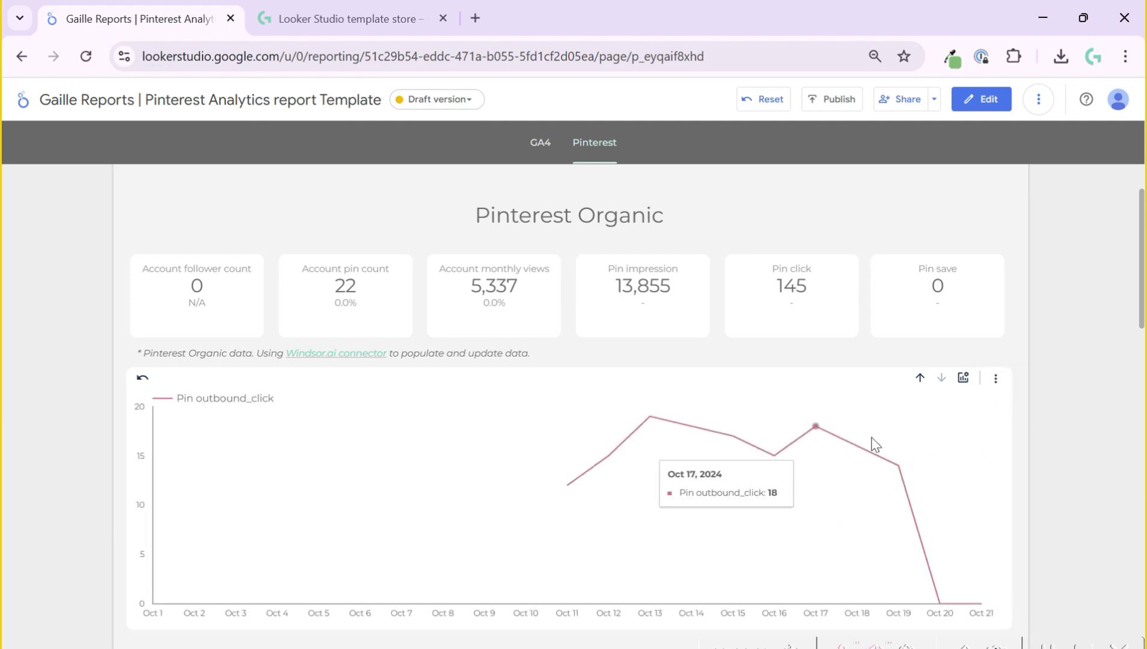
- Scroll through the Board Analytics and Pins Analytics tables
{"action": "scroll", "coordinate": [1038, 478], "scroll_direction": "down", "scroll_amount": 6}
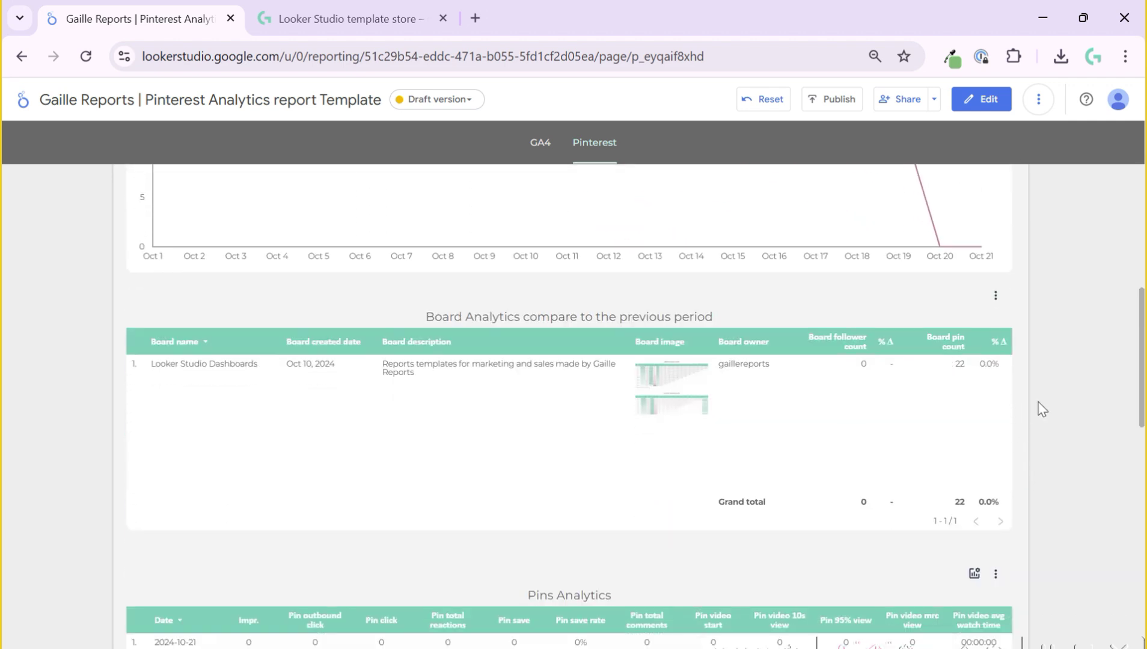
{"action": "scroll", "coordinate": [1094, 352], "scroll_direction": "up", "scroll_amount": 4}
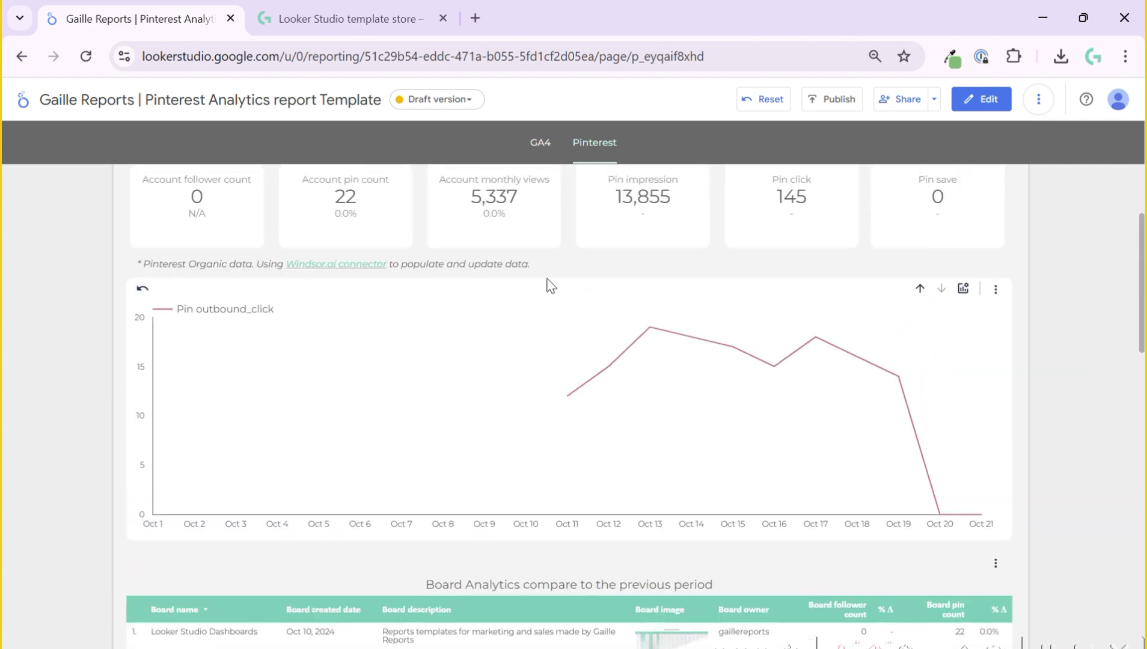
{"action": "scroll", "coordinate": [582, 303], "scroll_direction": "up", "scroll_amount": 3}
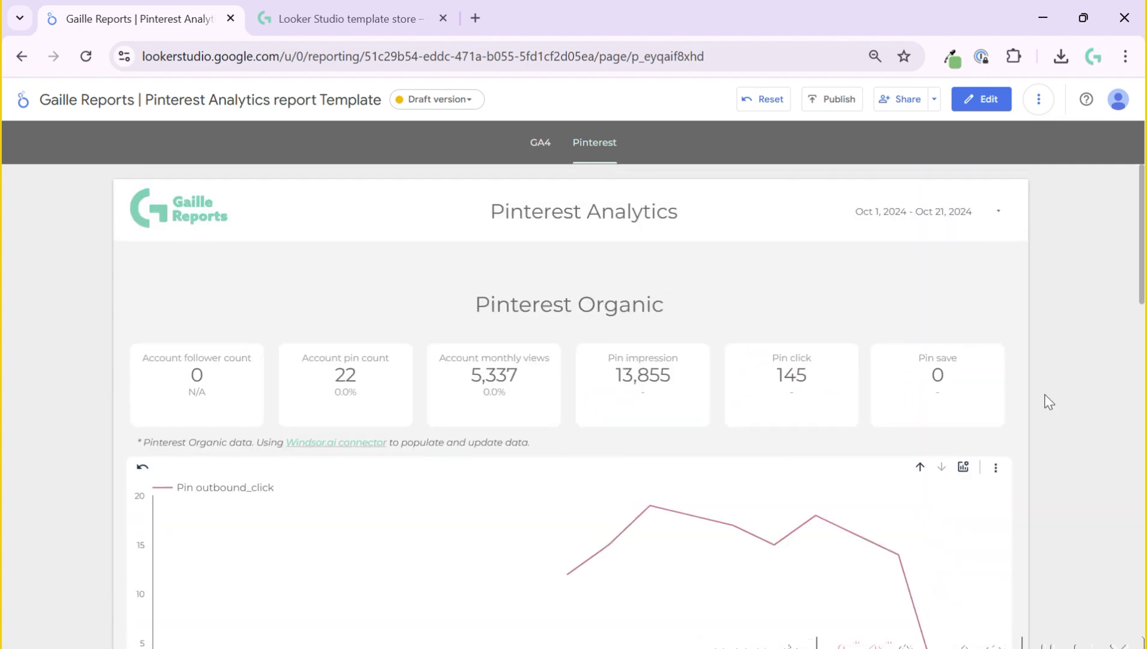
{"action": "scroll", "coordinate": [1049, 402], "scroll_direction": "down", "scroll_amount": 6}
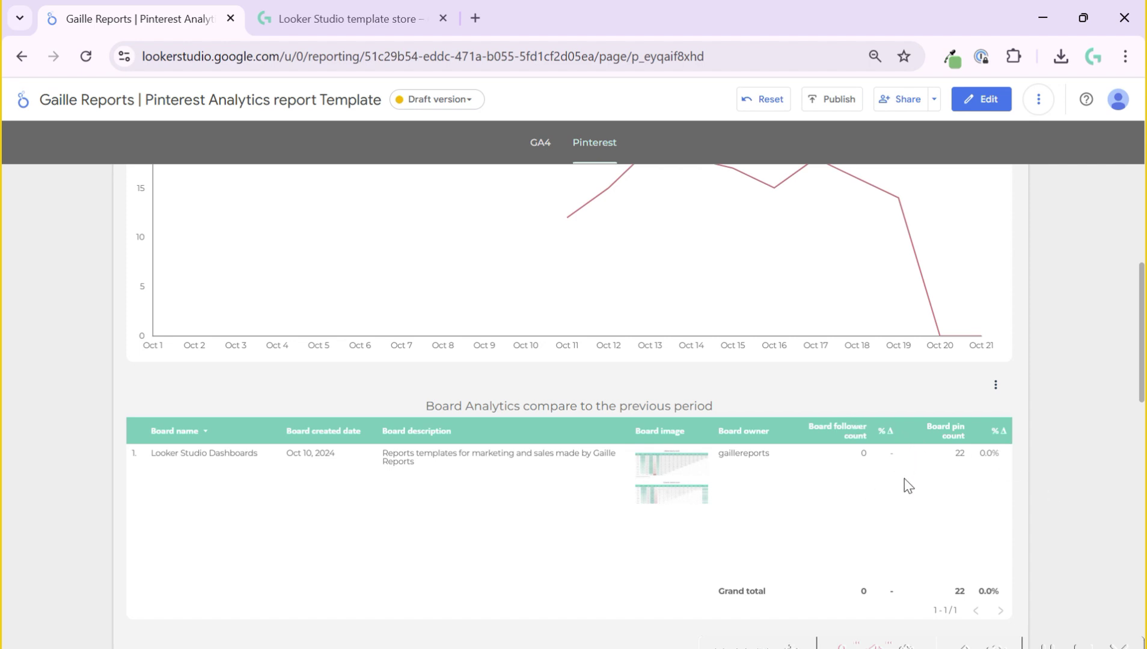
{"action": "scroll", "coordinate": [1076, 487], "scroll_direction": "down", "scroll_amount": 5}
{"action": "scroll", "coordinate": [1087, 484], "scroll_direction": "down", "scroll_amount": 3}
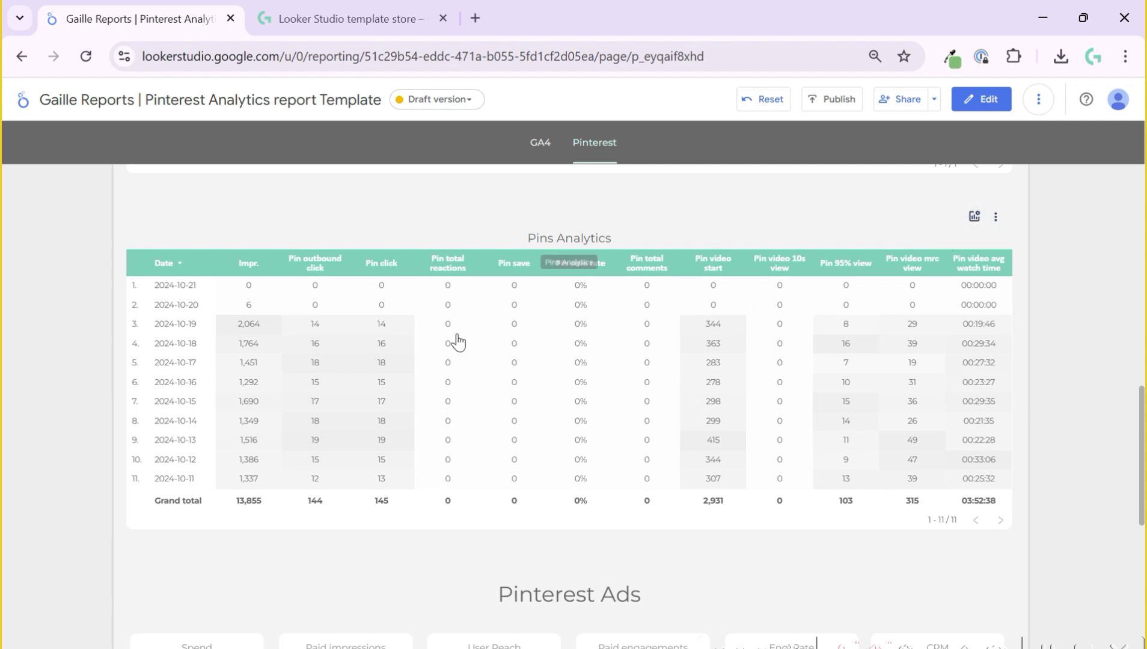
- Check the Pins Analytics table's optional metrics without changes, then reach the Pinterest Ads summary
{"action": "left_click", "coordinate": [974, 216]}
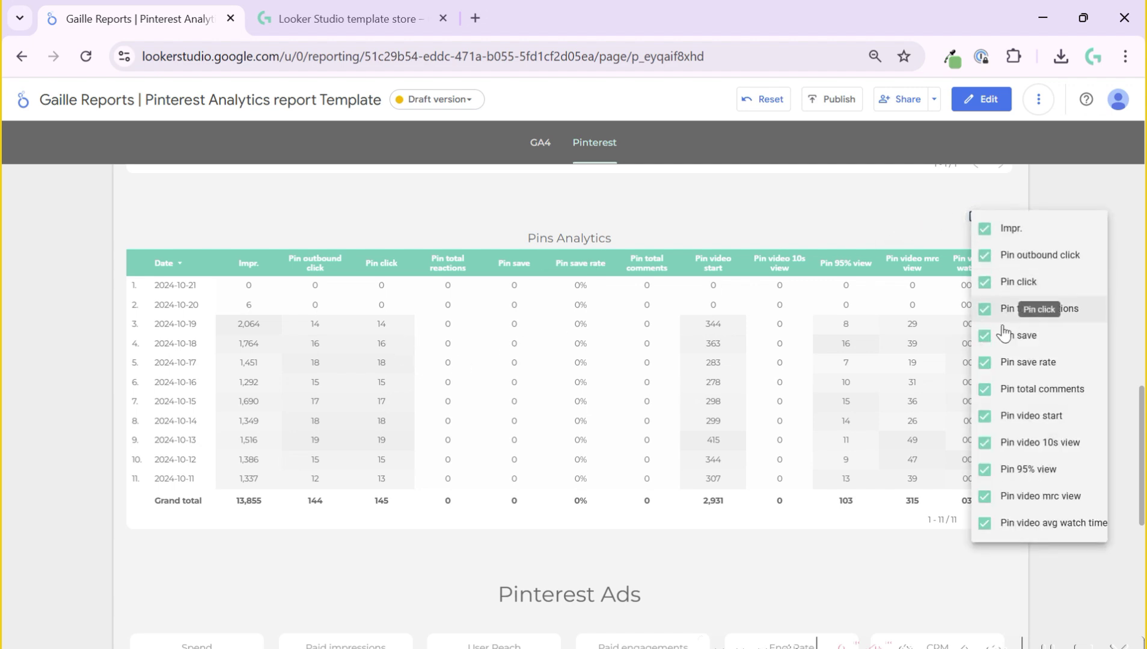
{"action": "left_click", "coordinate": [1121, 298]}
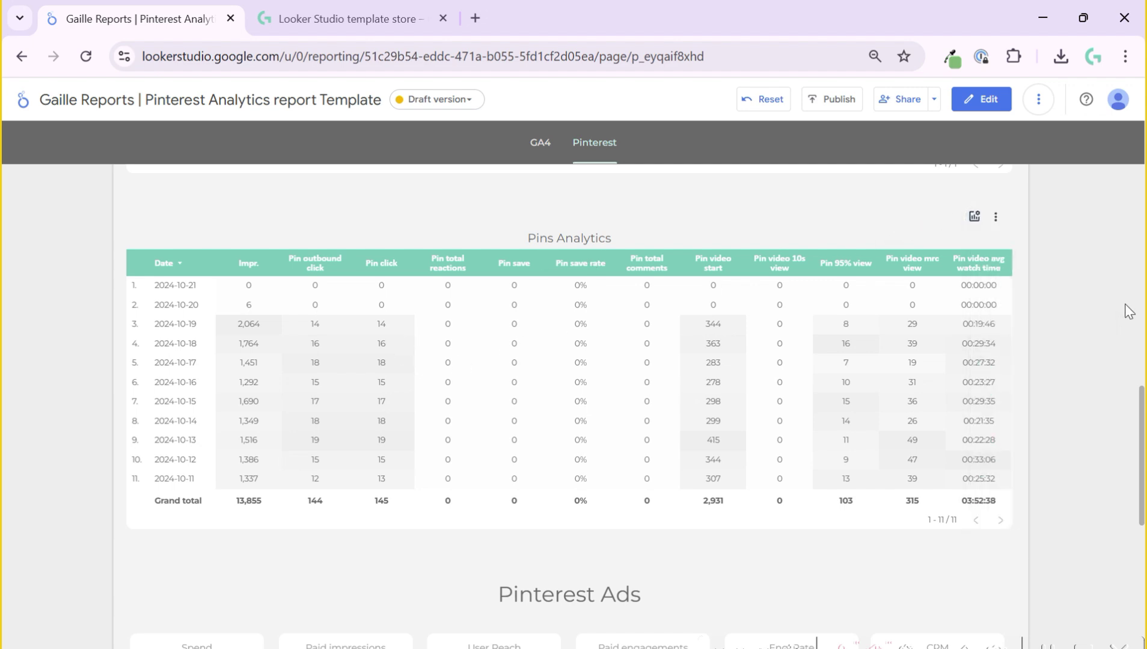
{"action": "scroll", "coordinate": [1125, 303], "scroll_direction": "up", "scroll_amount": 10}
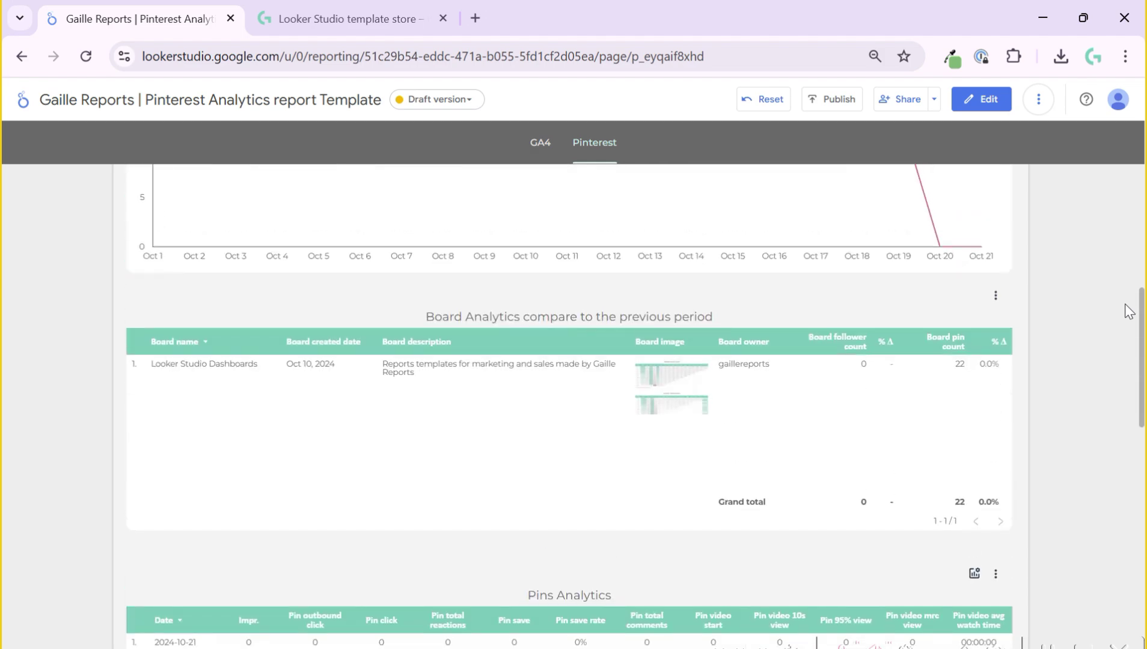
{"action": "scroll", "coordinate": [1125, 304], "scroll_direction": "up", "scroll_amount": 3}
{"action": "scroll", "coordinate": [1124, 304], "scroll_direction": "down", "scroll_amount": 12}
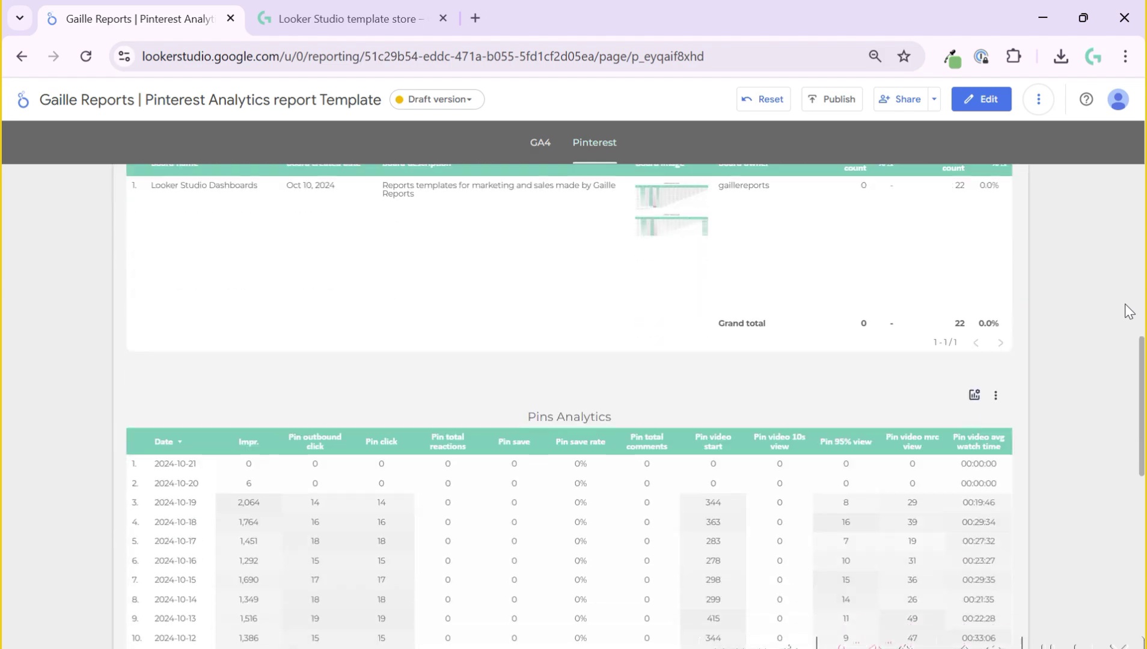
{"action": "scroll", "coordinate": [1128, 310], "scroll_direction": "down", "scroll_amount": 6}
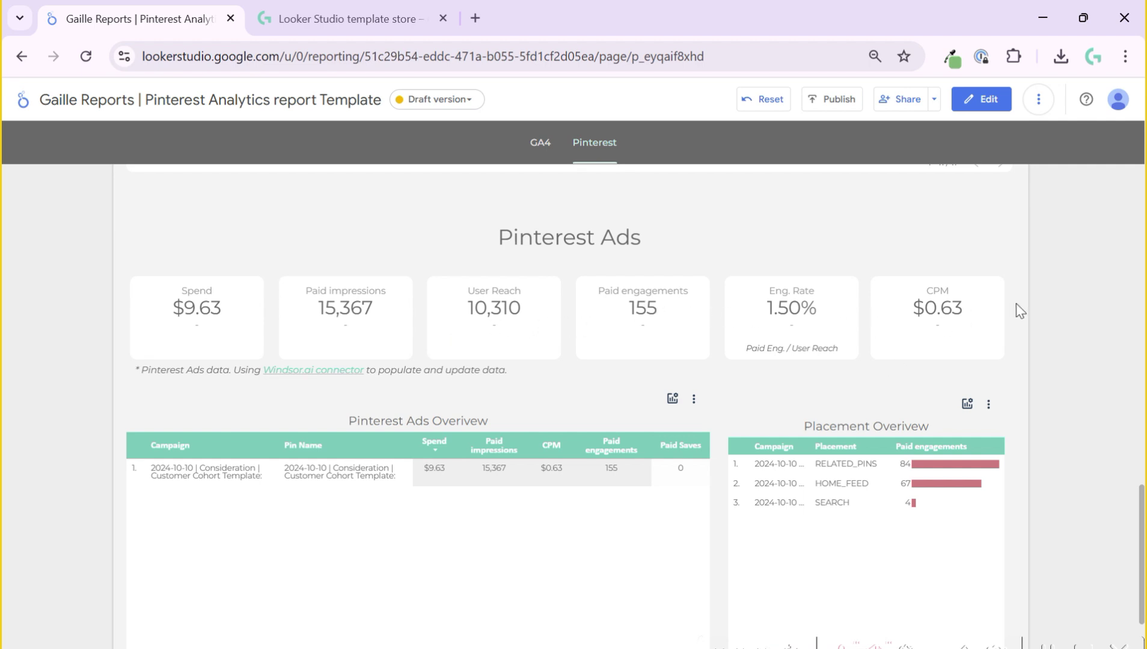
- Inspect the Pinterest Ads placement bars, then return to the Pinterest Organic section at the top
{"action": "scroll", "coordinate": [1076, 417], "scroll_direction": "down", "scroll_amount": 2}
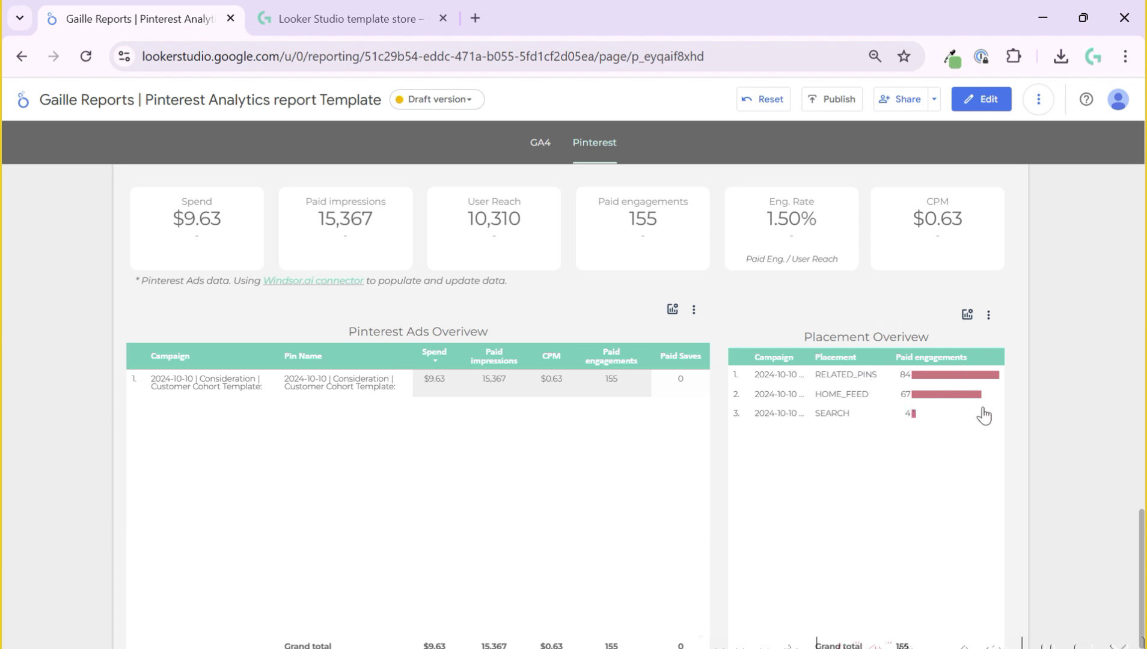
{"action": "mouse_move", "coordinate": [983, 416]}
{"action": "scroll", "coordinate": [1085, 415], "scroll_direction": "down", "scroll_amount": 2}
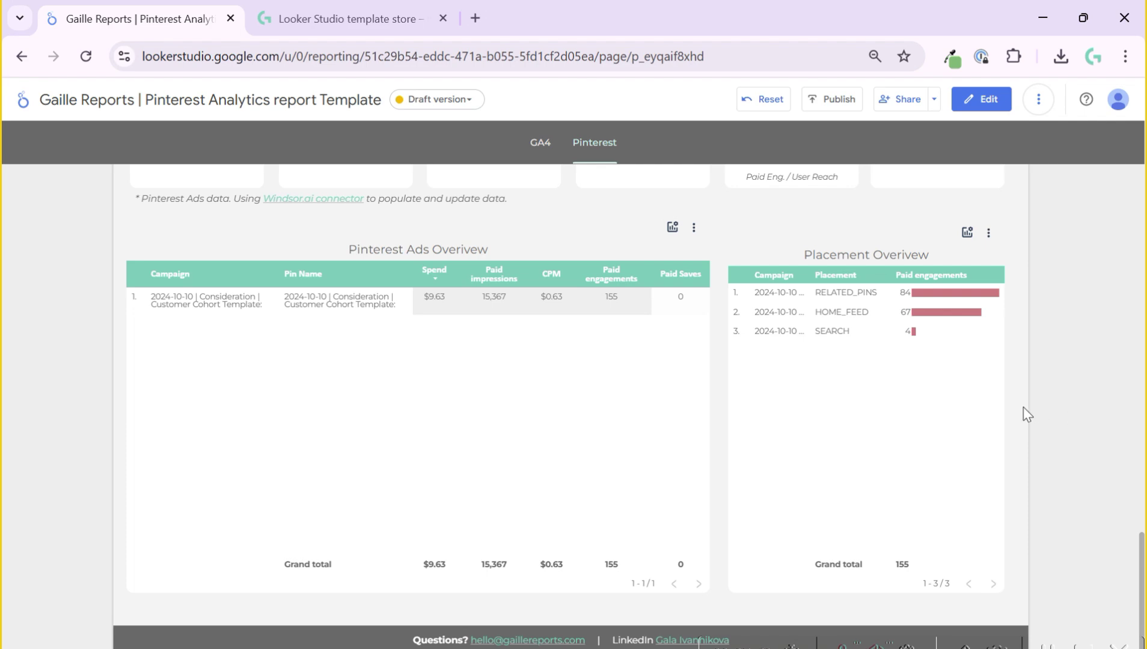
{"action": "scroll", "coordinate": [1023, 407], "scroll_direction": "up", "scroll_amount": 15}
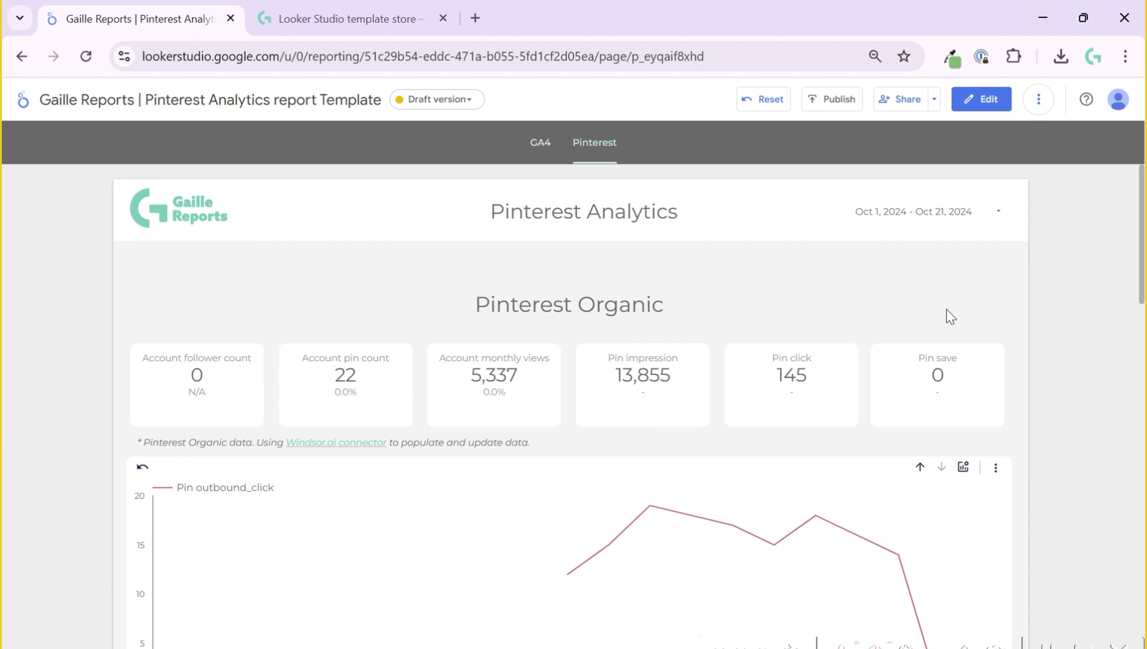
- Look at the GA4 page, return to the Pinterest page, and put the report into edit mode
{"action": "left_click", "coordinate": [532, 155]}
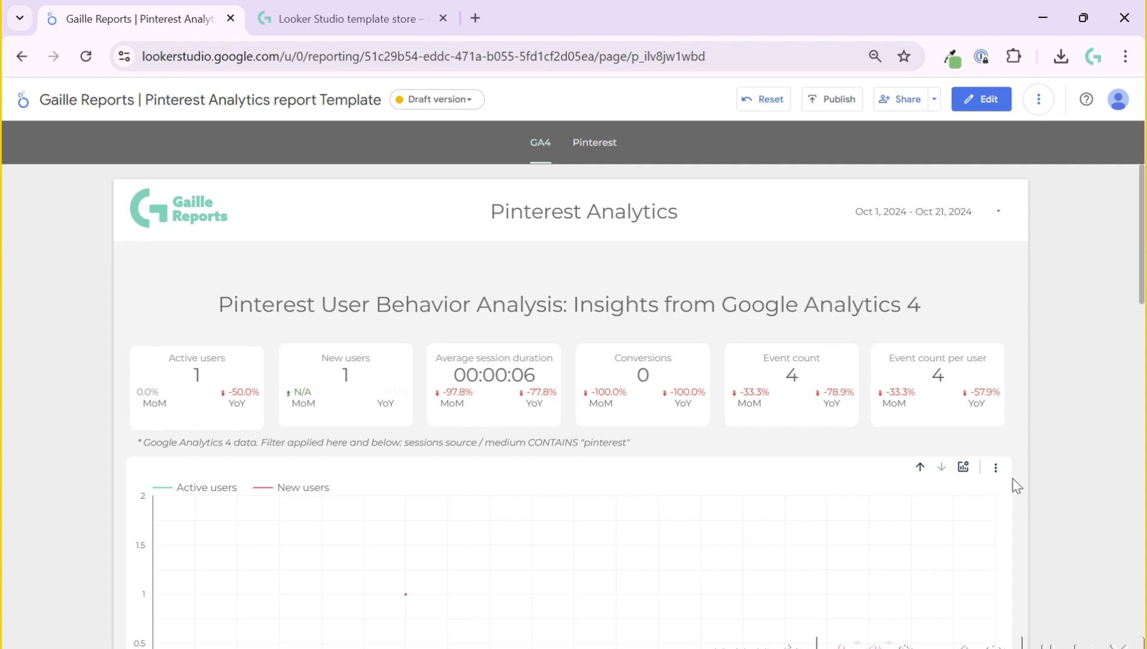
{"action": "left_click", "coordinate": [596, 146]}
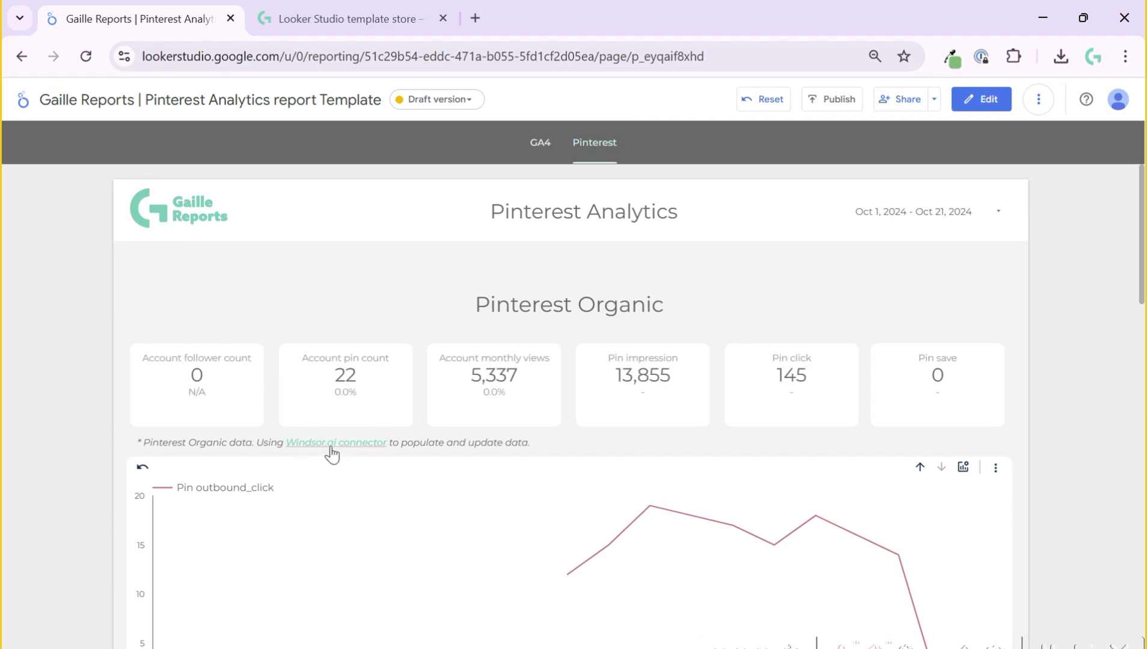
{"action": "left_click", "coordinate": [988, 103]}
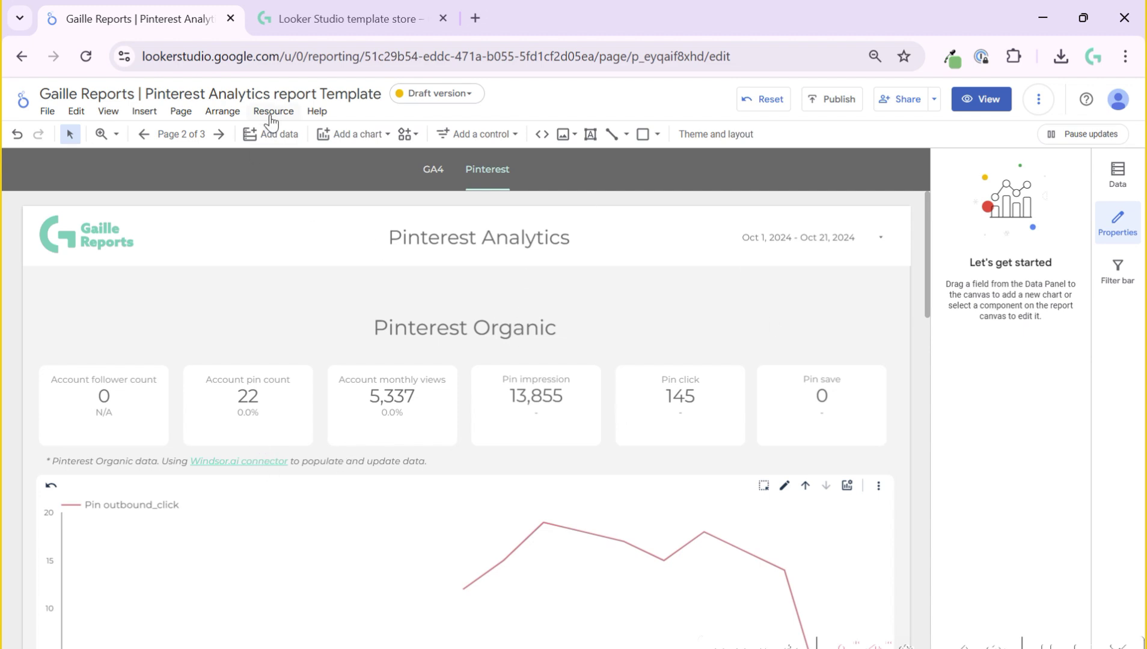
{"action": "left_click", "coordinate": [272, 114]}
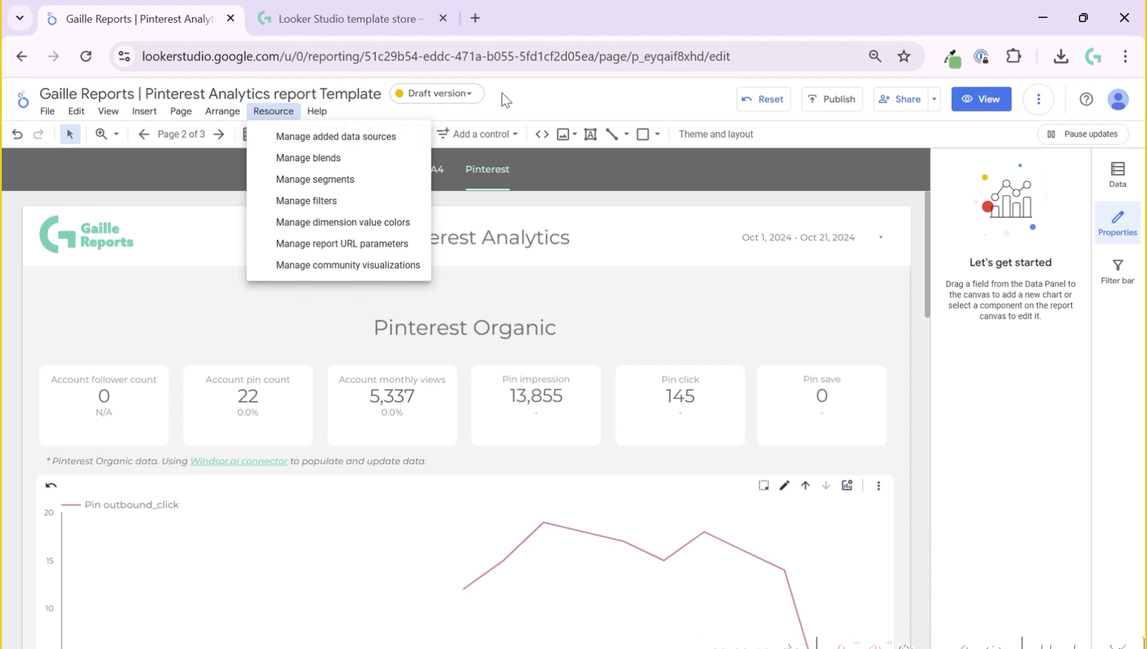
{"action": "left_click", "coordinate": [503, 97]}
{"action": "left_click", "coordinate": [268, 136]}
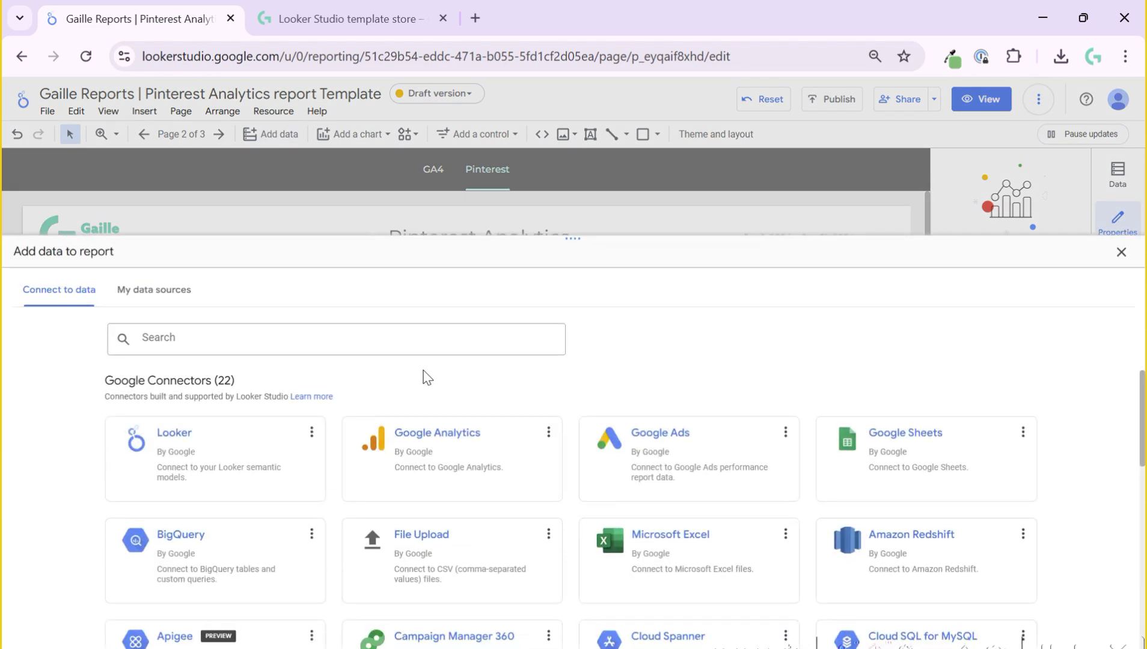
{"action": "left_click", "coordinate": [426, 353]}
{"action": "type", "text": "windsor"}
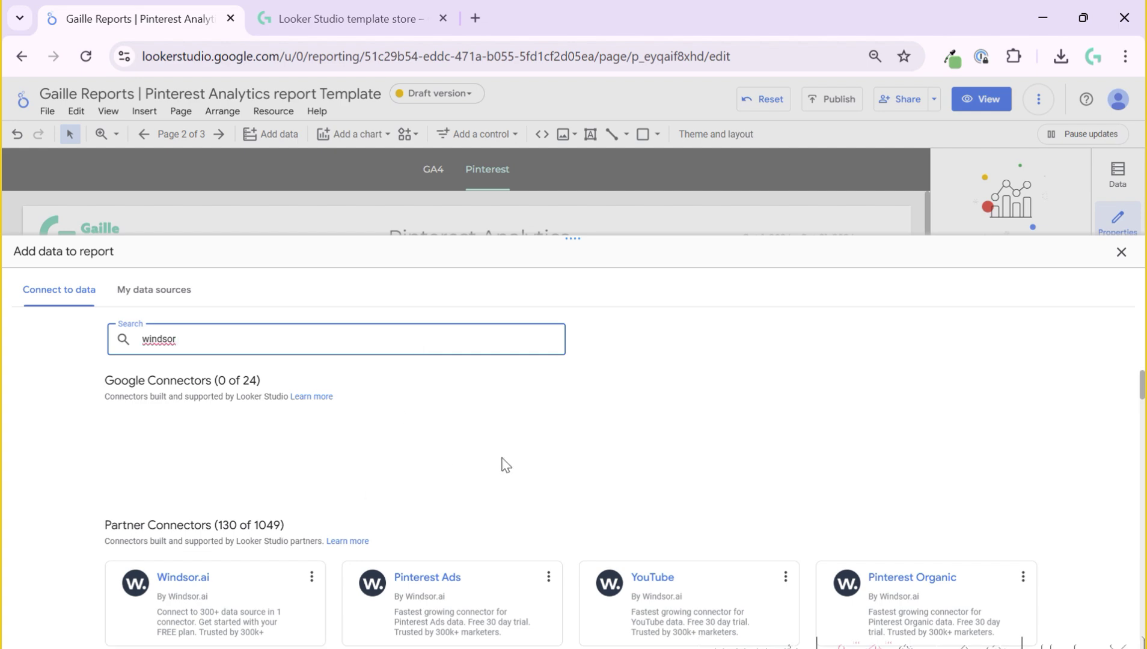
{"action": "scroll", "coordinate": [505, 464], "scroll_direction": "down", "scroll_amount": 3}
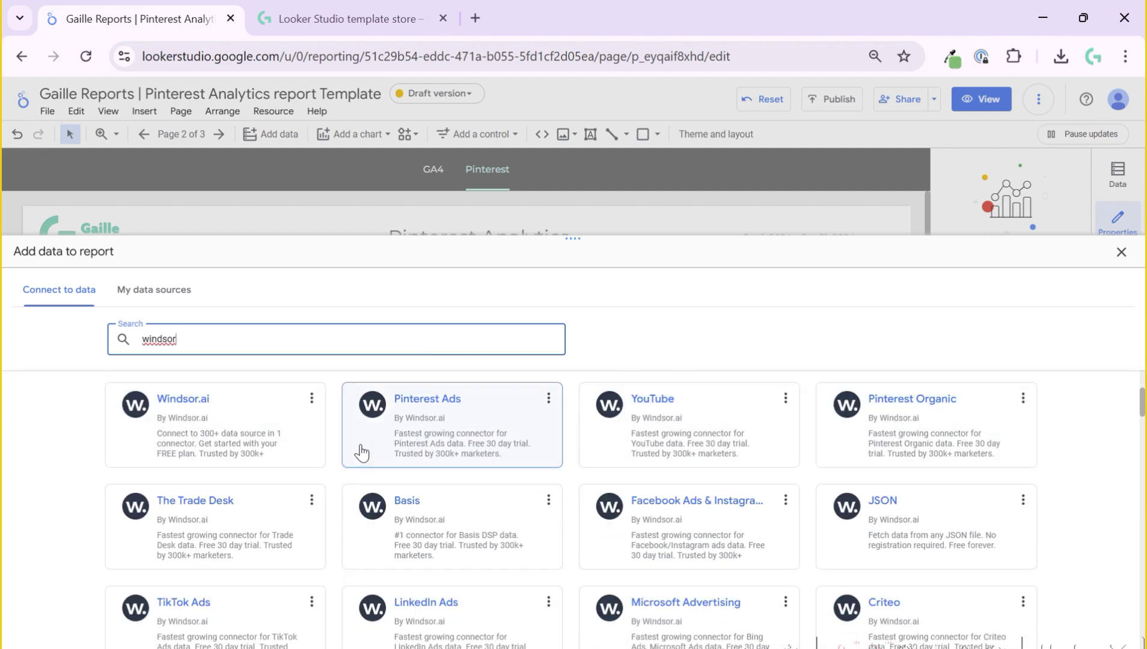
{"action": "triple_click", "coordinate": [340, 343]}
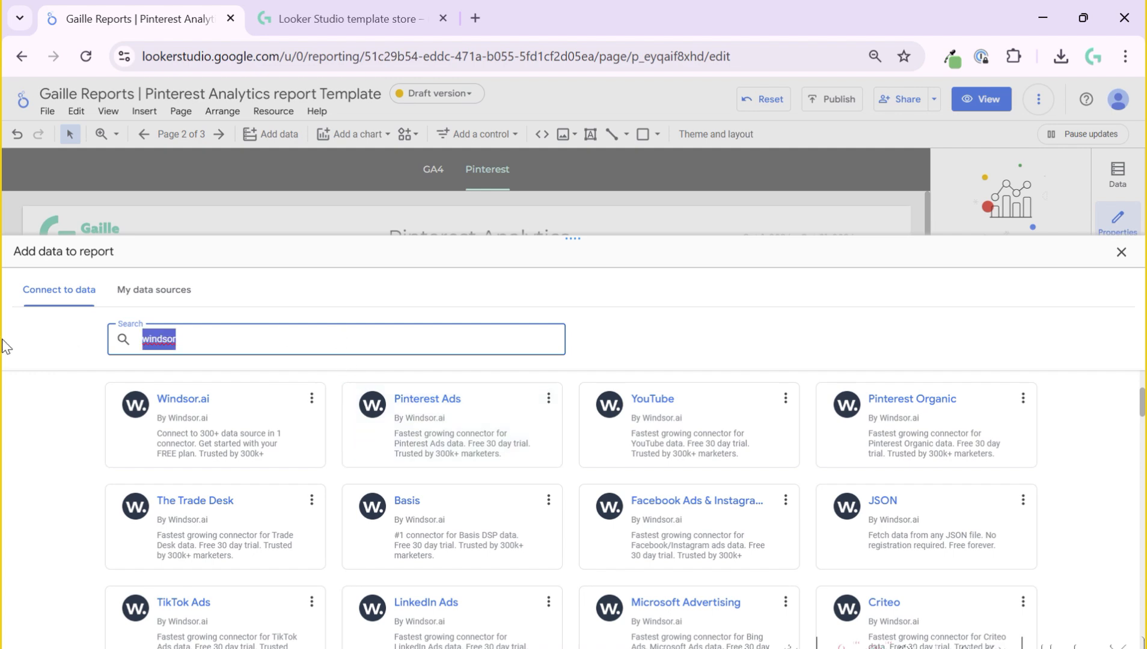
{"action": "key", "text": "BackSpace"}
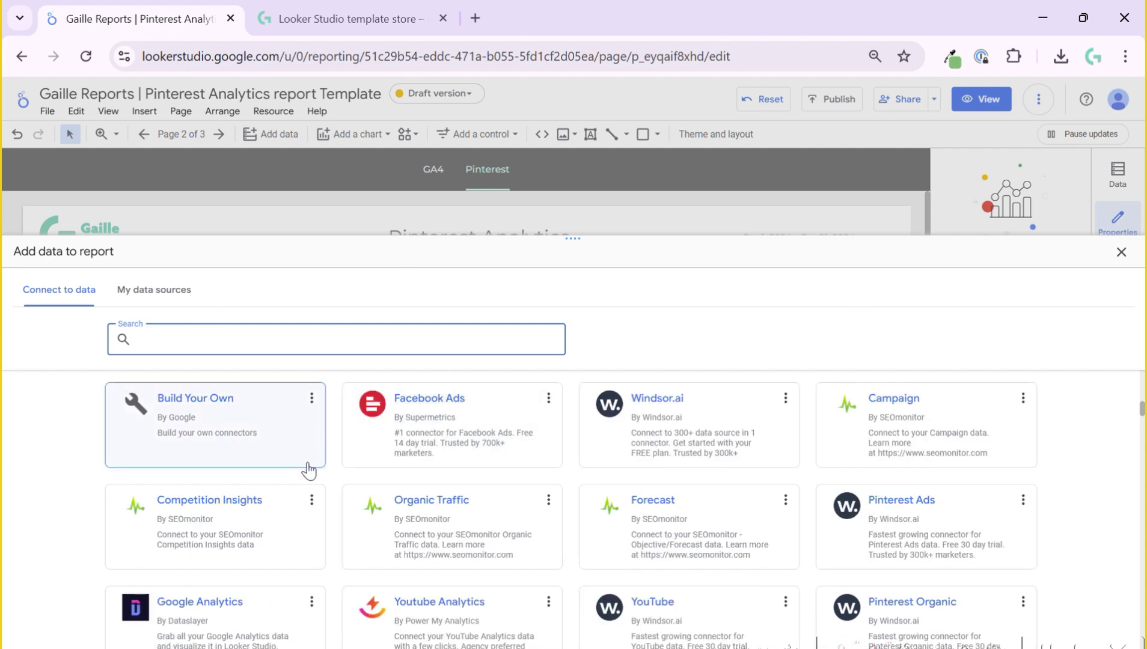
{"action": "scroll", "coordinate": [887, 478], "scroll_direction": "down", "scroll_amount": 6}
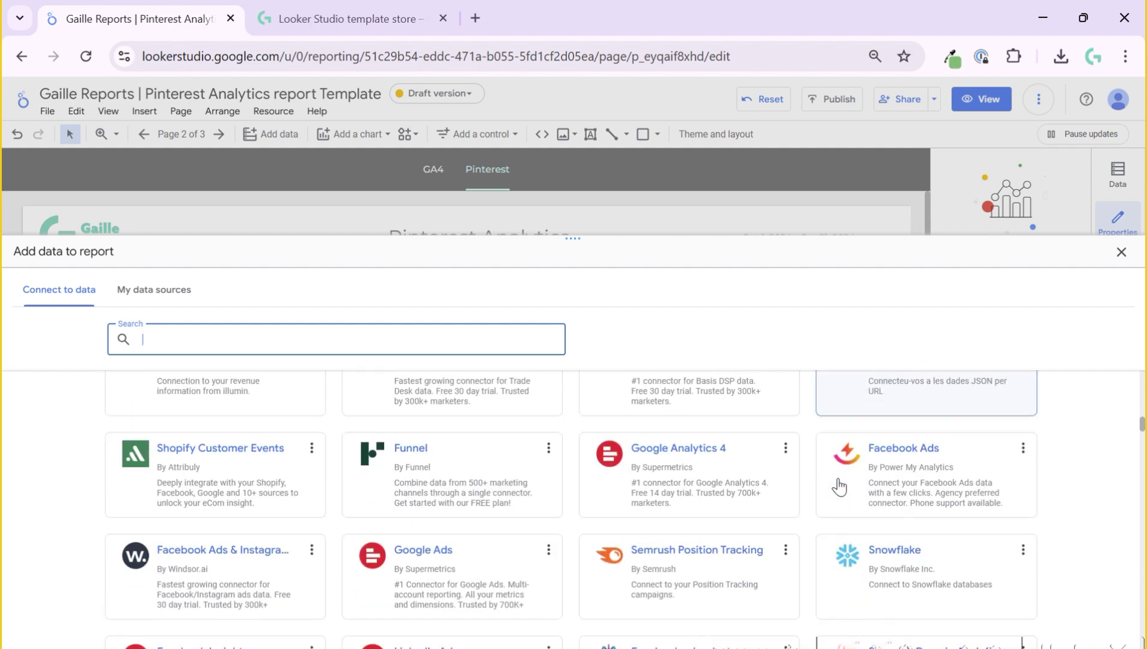
{"action": "scroll", "coordinate": [839, 486], "scroll_direction": "up", "scroll_amount": 3}
{"action": "type", "text": "google ana"}
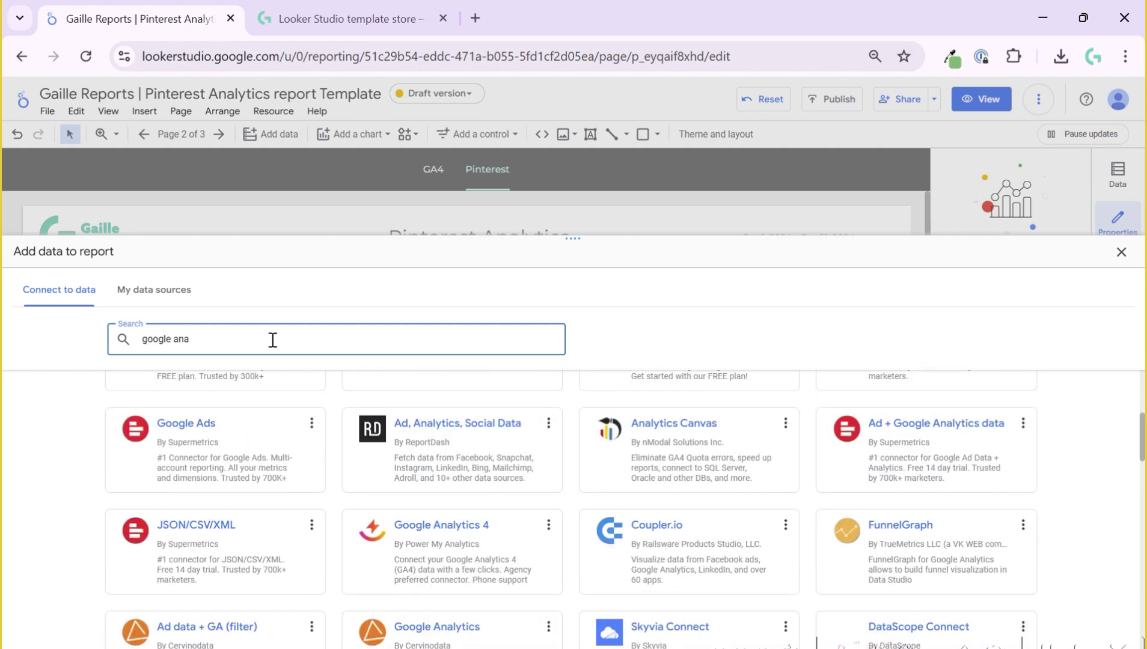
{"action": "type", "text": "lytcs 4"}
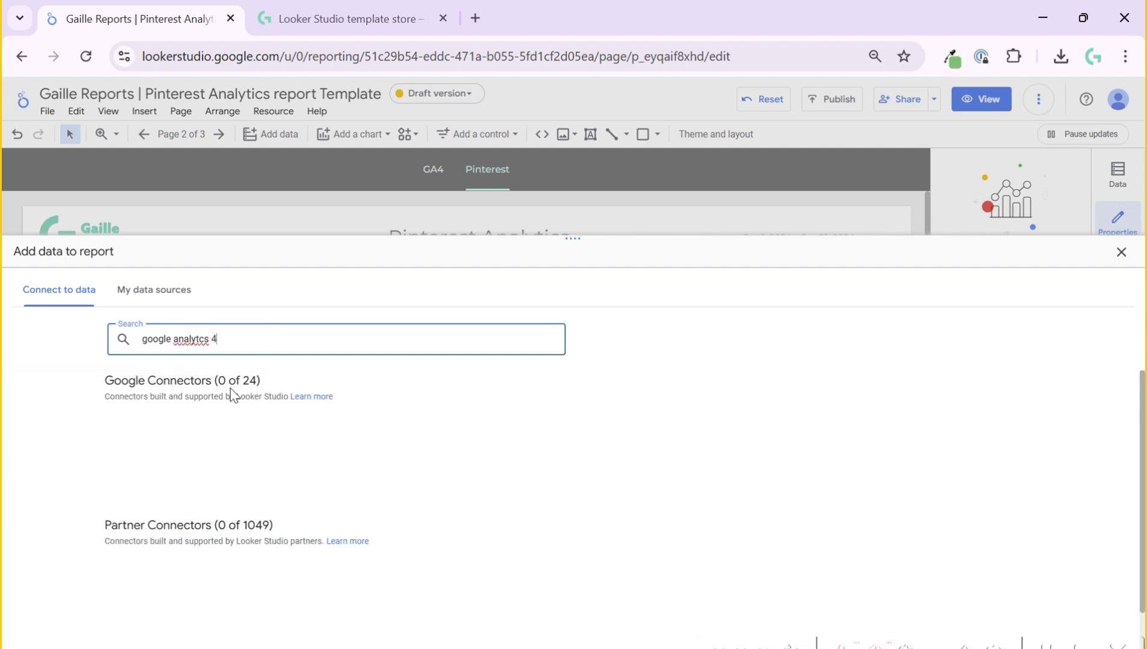
{"action": "key", "text": "BackSpace"}
{"action": "key", "text": "BackSpace"}
{"action": "key", "text": "BackSpace"}
{"action": "key", "text": "BackSpace"}
{"action": "key", "text": "BackSpace"}
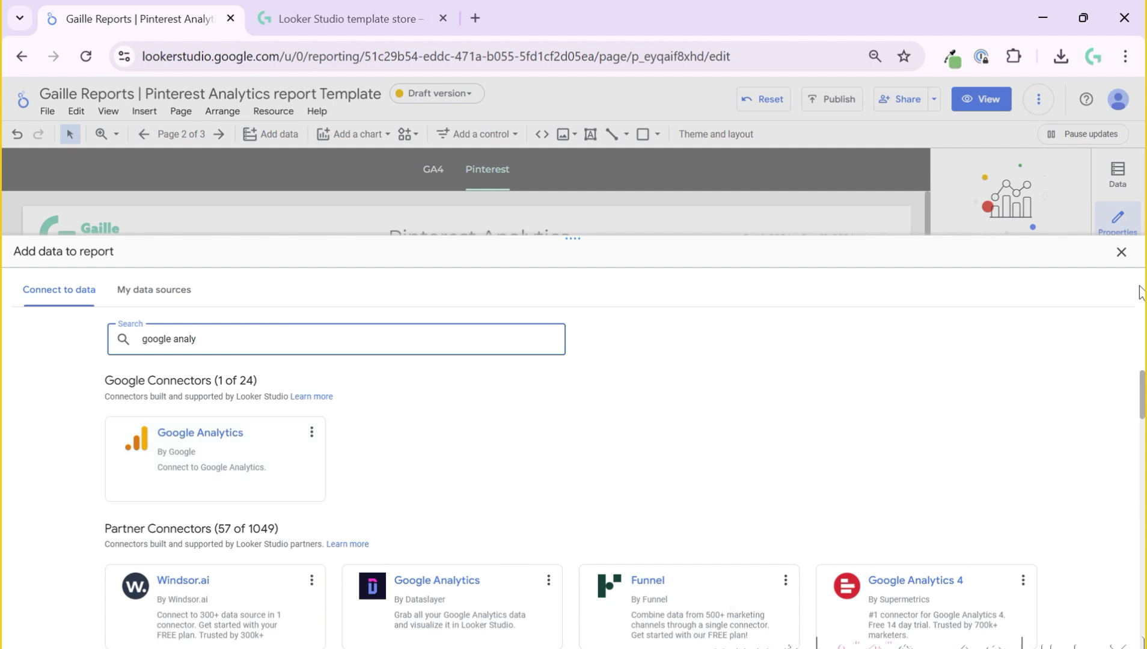
{"action": "left_click", "coordinate": [1114, 261]}
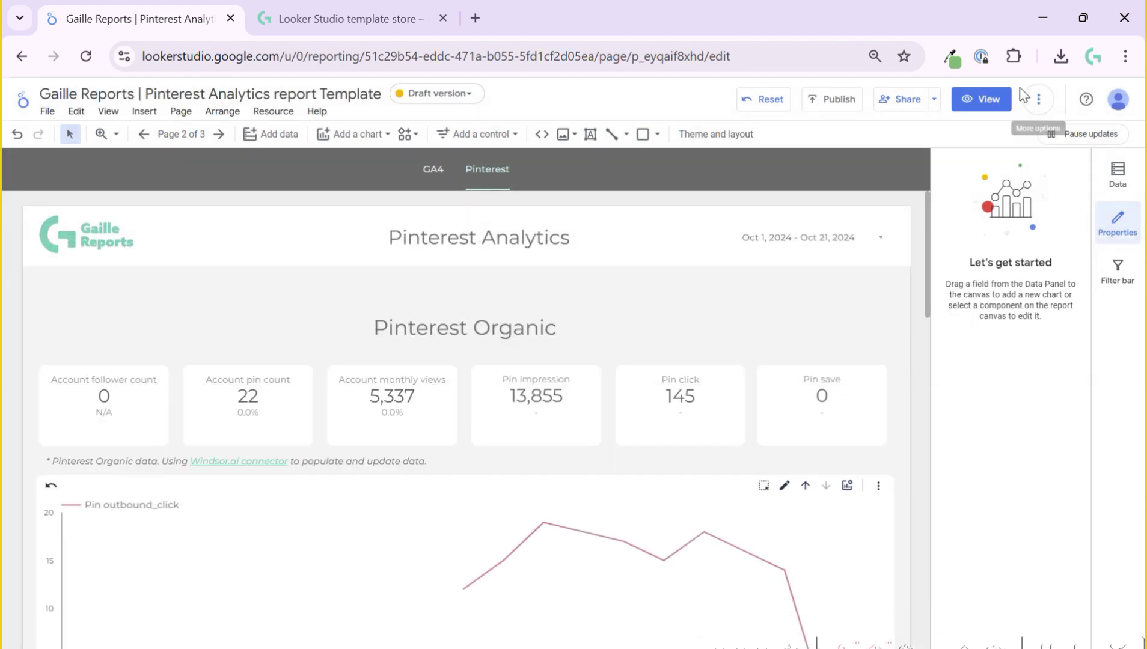
{"action": "left_click", "coordinate": [1033, 102]}
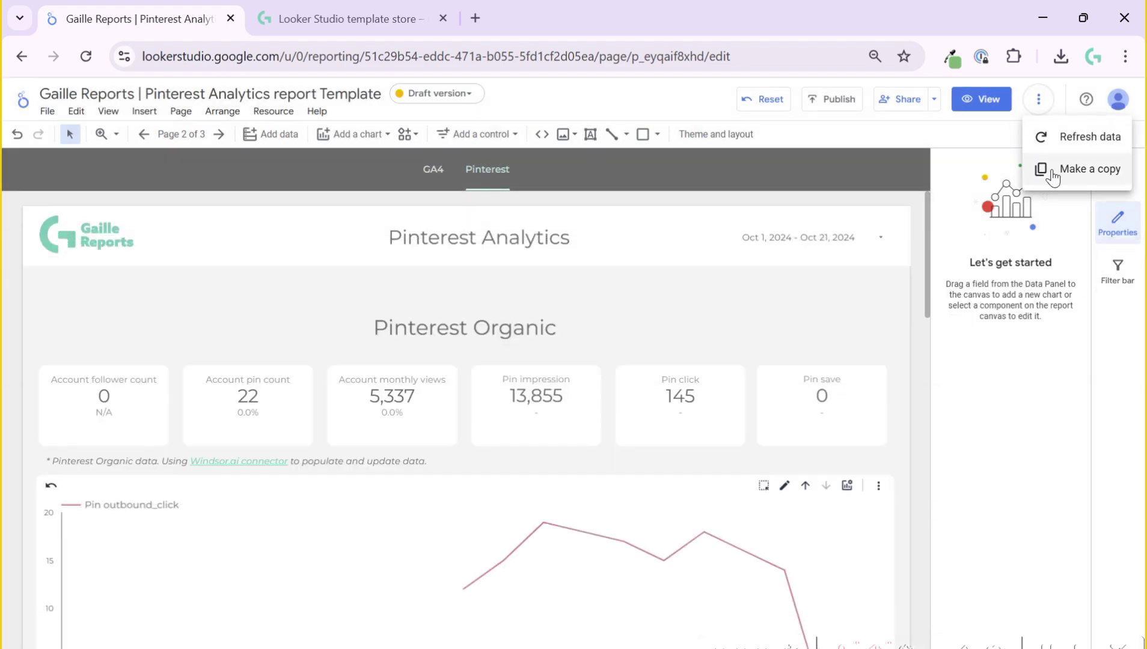
{"action": "left_click", "coordinate": [1052, 174]}
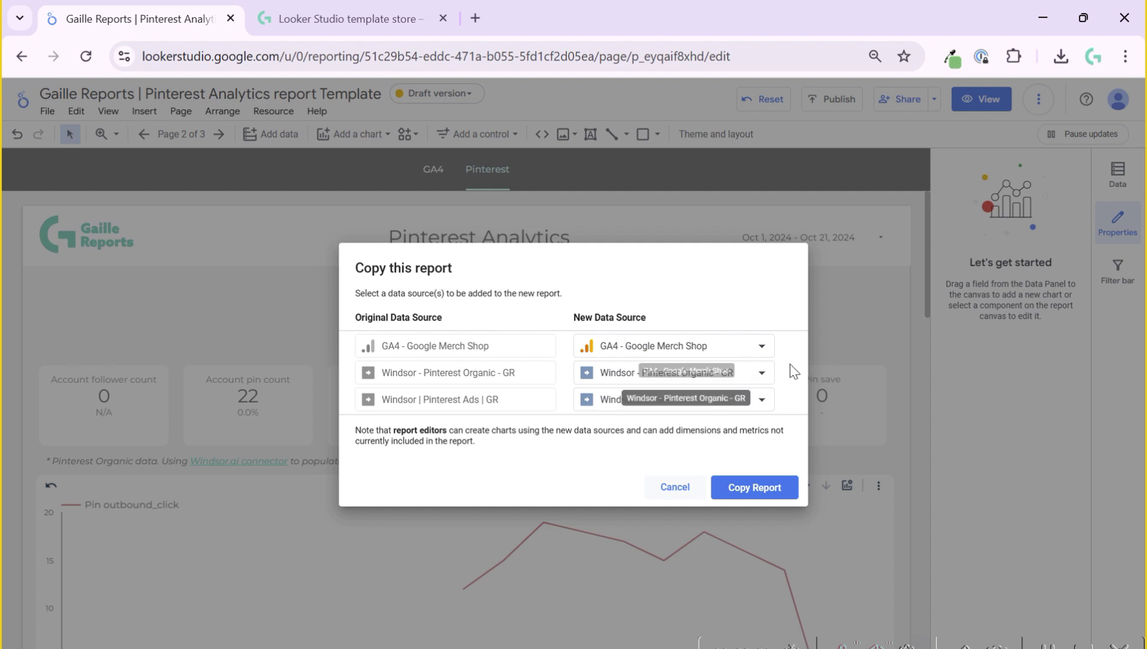
{"action": "left_click", "coordinate": [759, 349]}
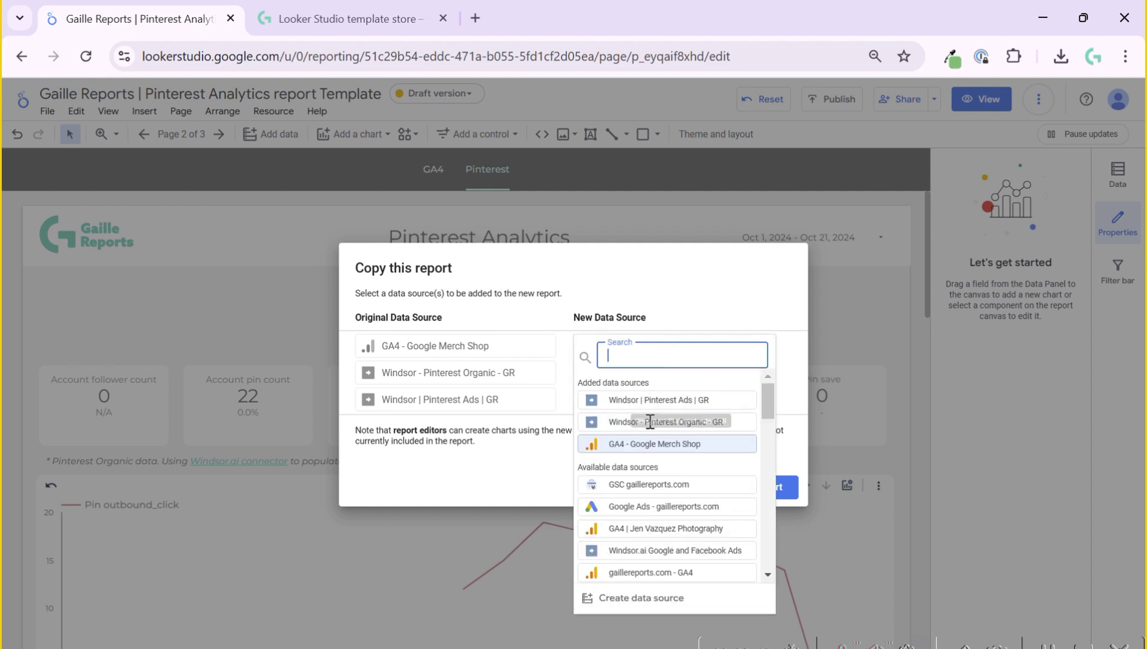
{"action": "left_click", "coordinate": [751, 278]}
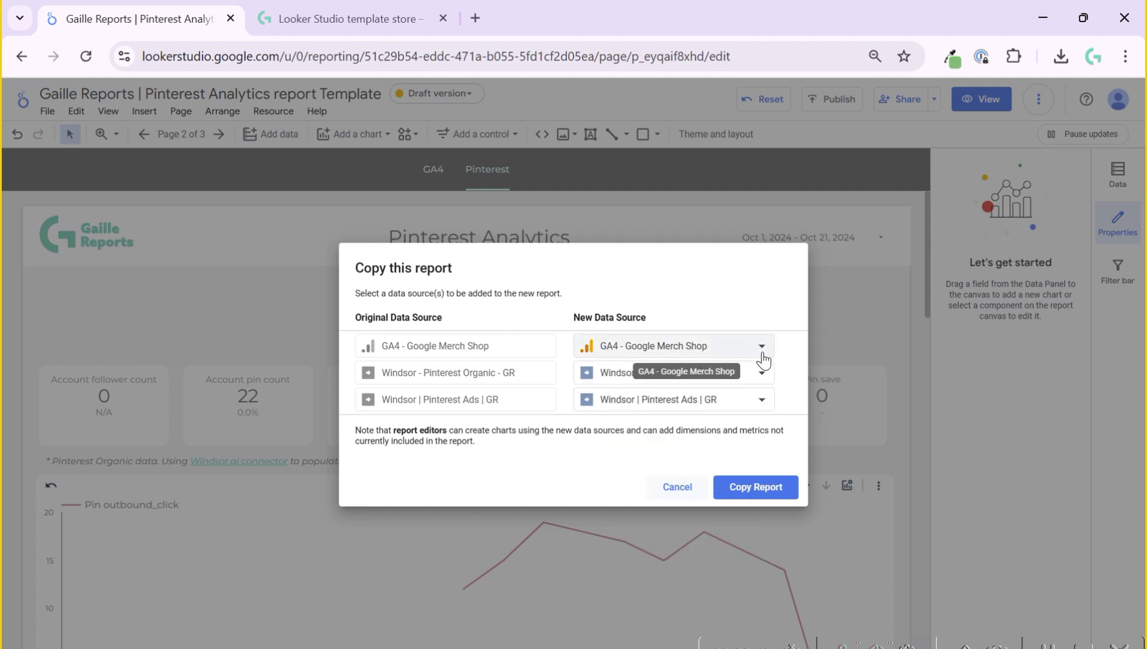
{"action": "left_click", "coordinate": [761, 349]}
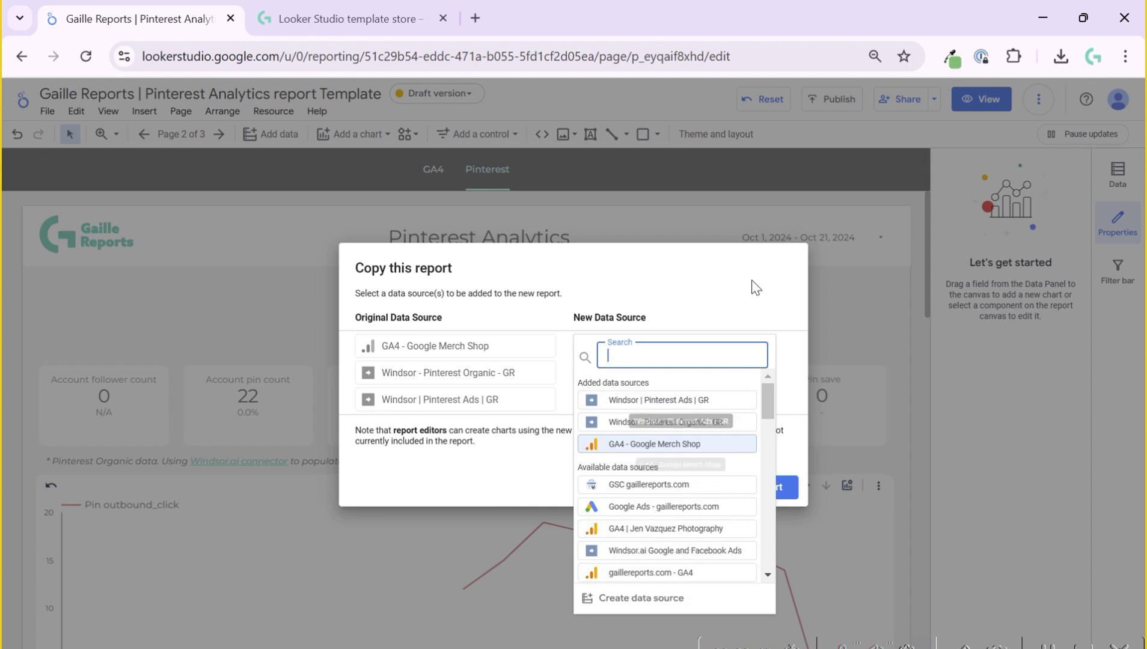
{"action": "left_click", "coordinate": [761, 415]}
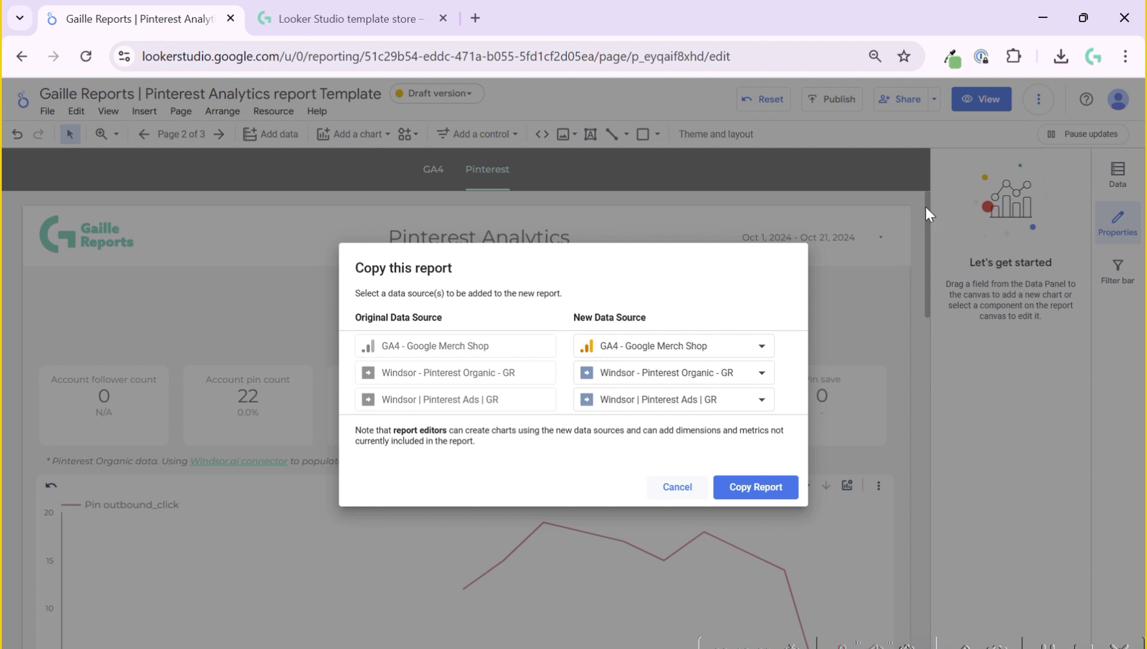
{"action": "left_click", "coordinate": [679, 490]}
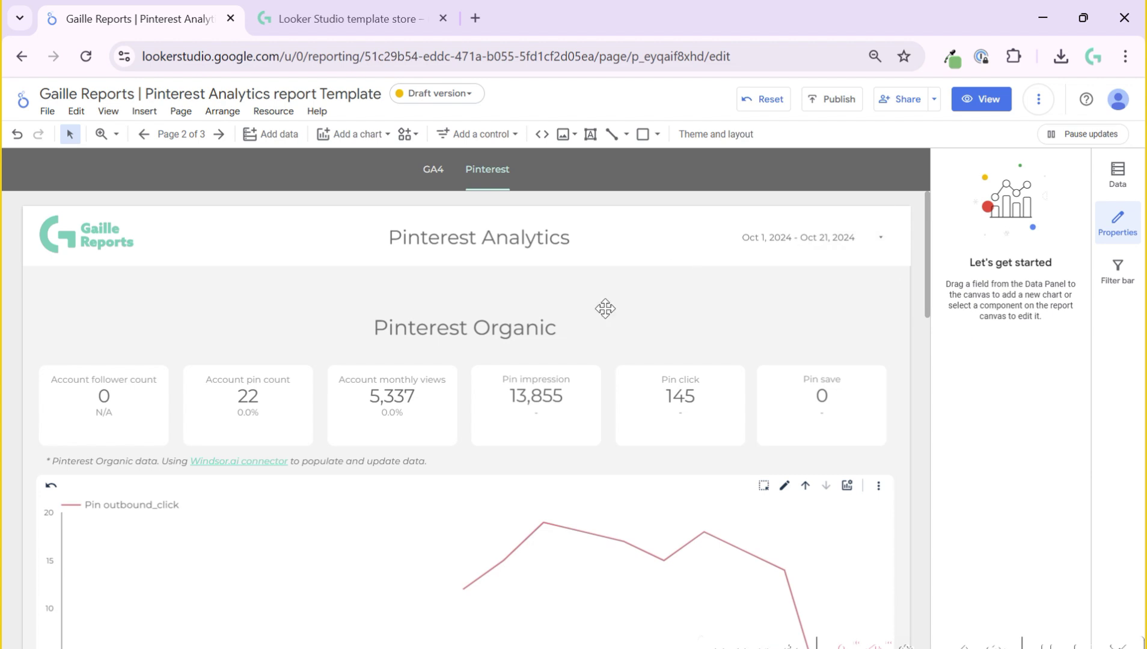
{"action": "left_click", "coordinate": [264, 114]}
{"action": "left_click", "coordinate": [268, 136]}
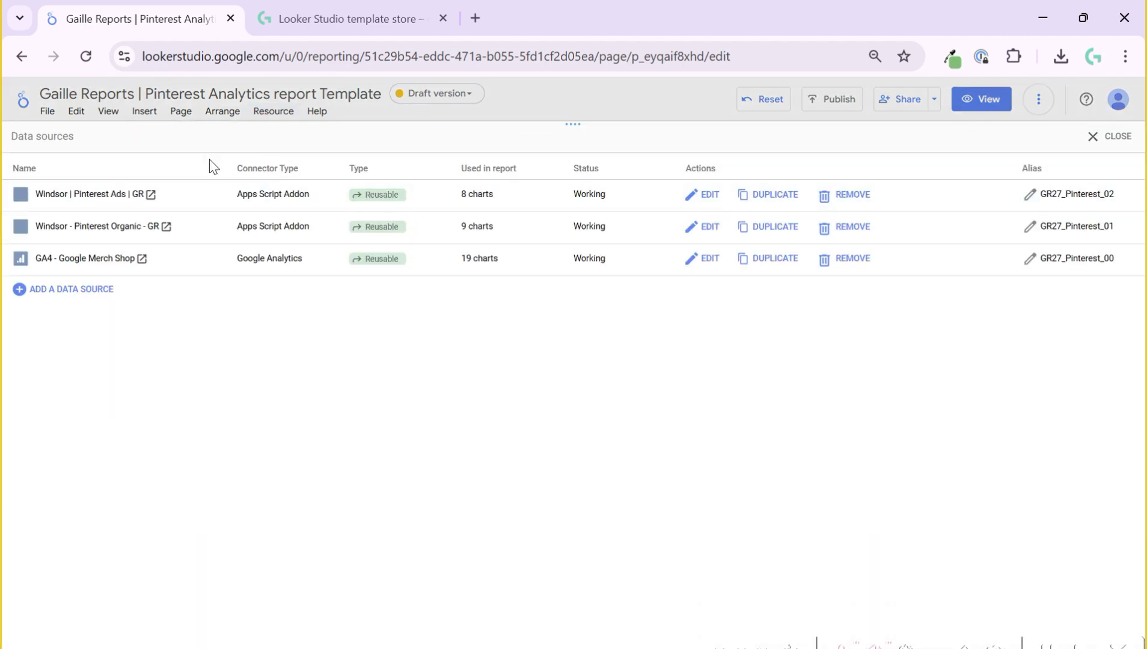
{"action": "left_click", "coordinate": [1106, 135]}
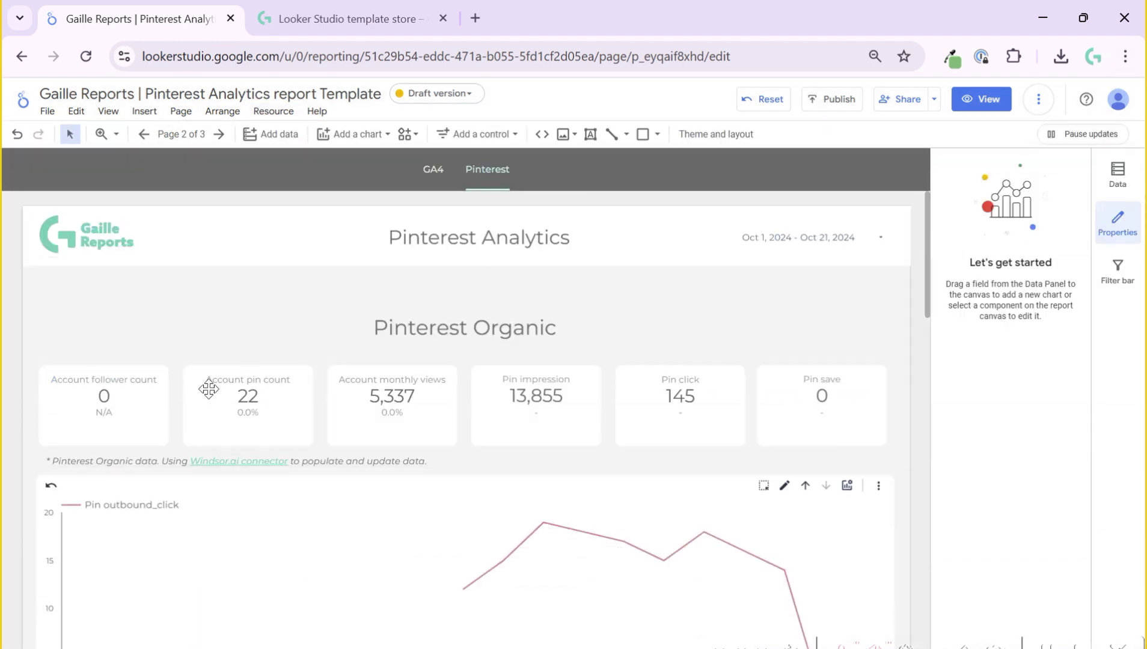
{"action": "left_click", "coordinate": [135, 380]}
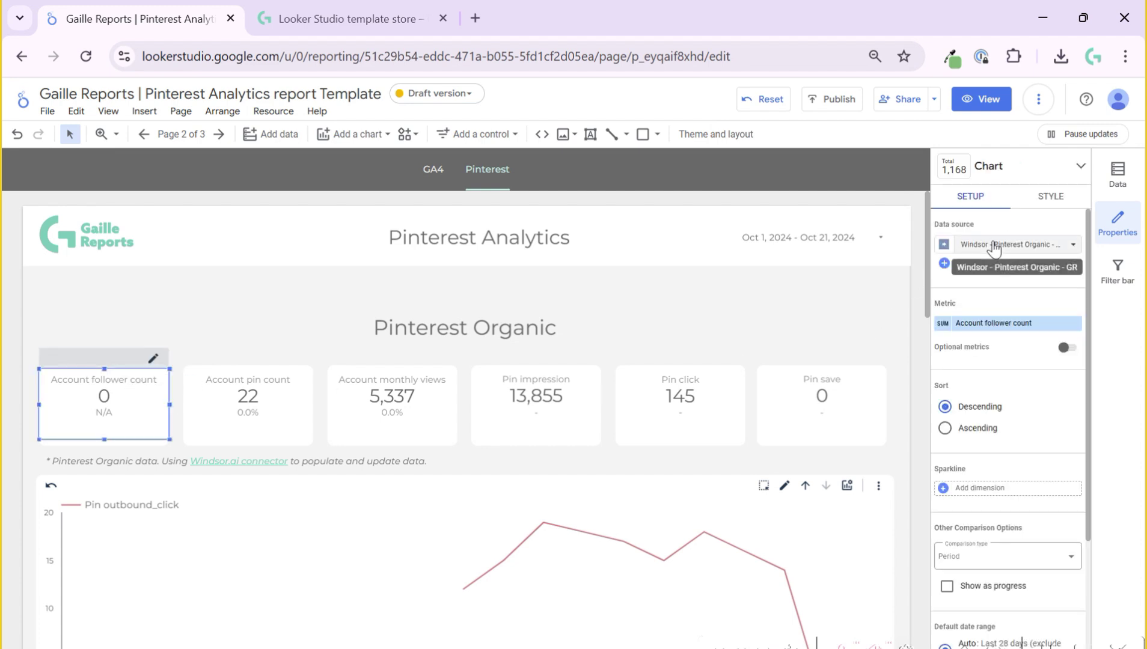
{"action": "left_click", "coordinate": [908, 353]}
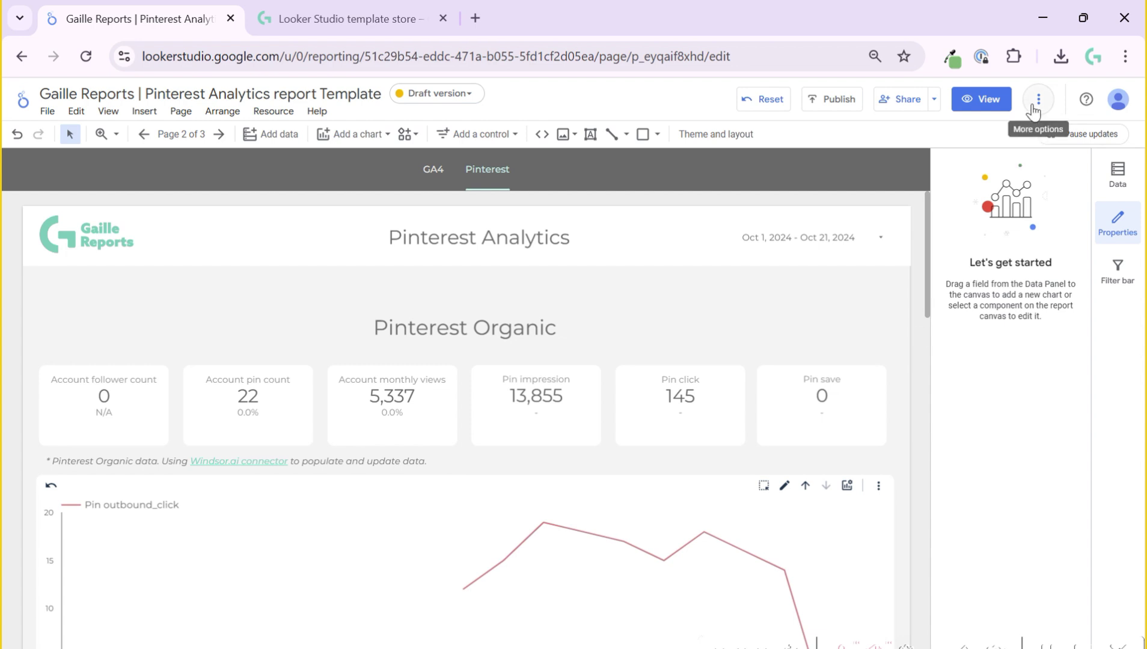
- Bring up the Make a copy dialog, dismiss it, and switch the report back to view mode
{"action": "left_click", "coordinate": [1039, 100]}
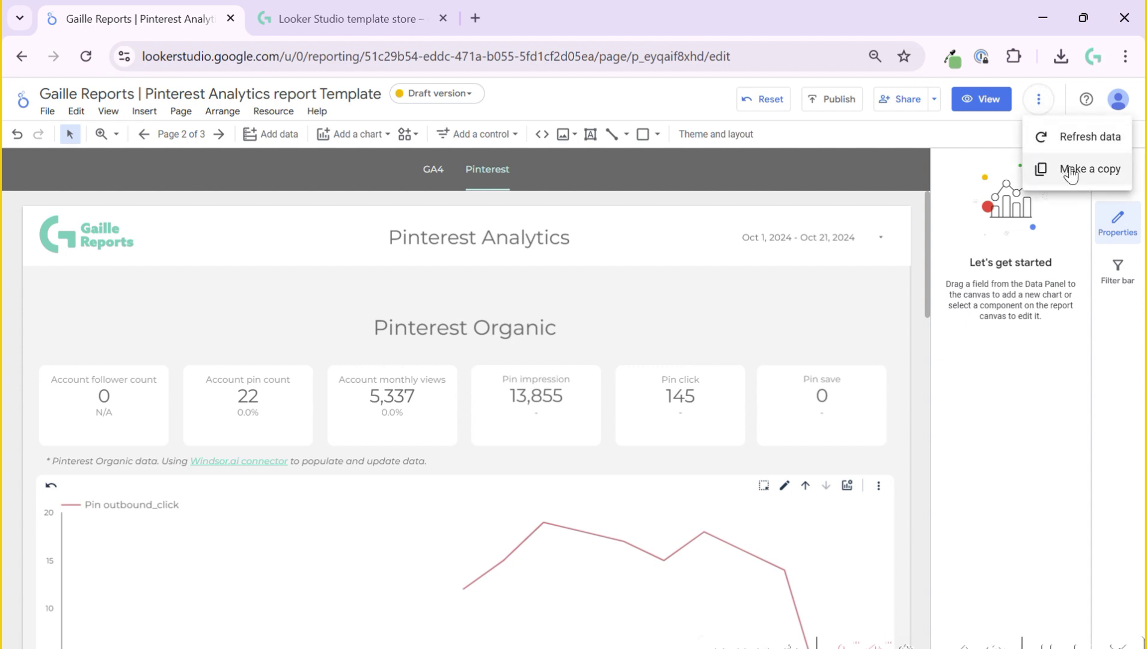
{"action": "left_click", "coordinate": [1071, 175]}
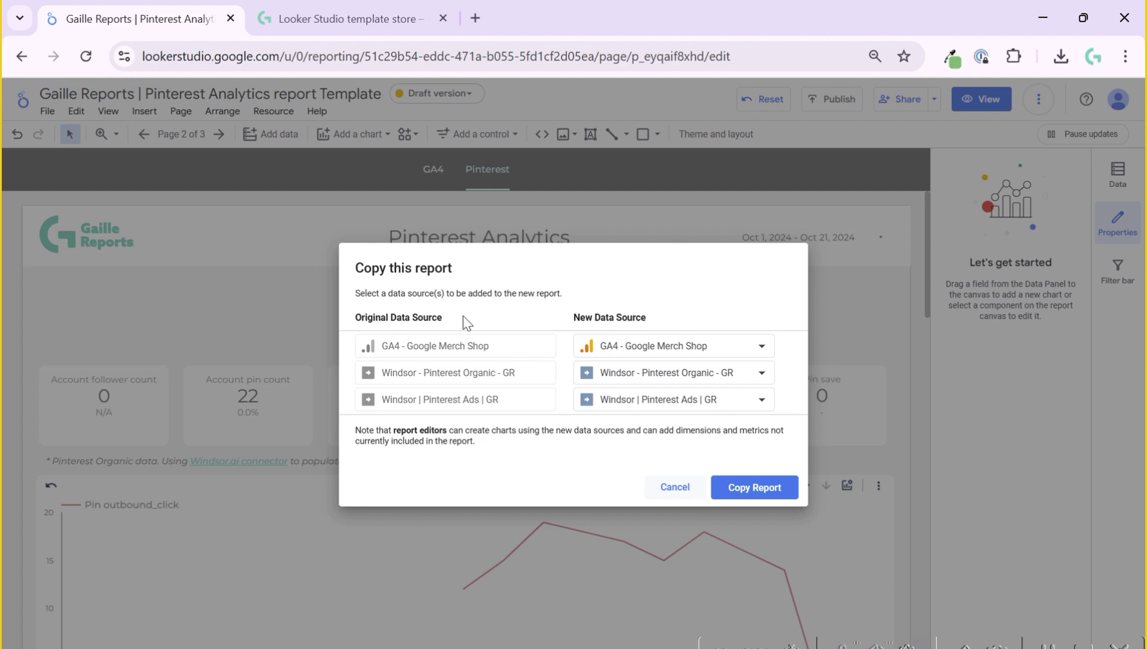
{"action": "left_click", "coordinate": [757, 494]}
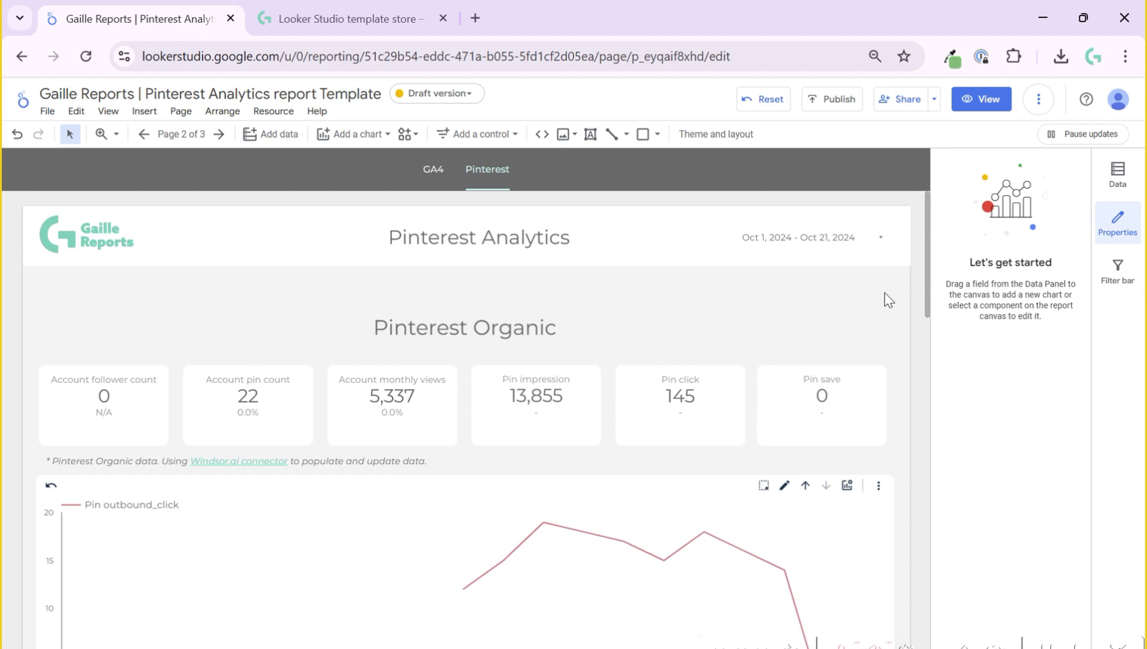
{"action": "left_click", "coordinate": [992, 105]}
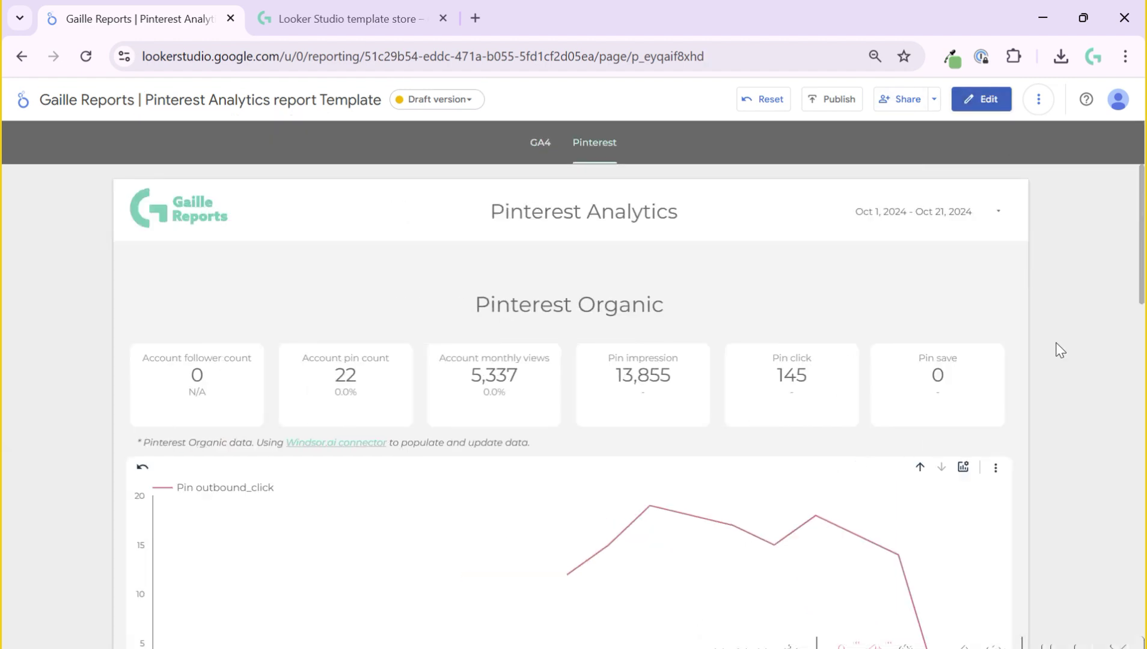